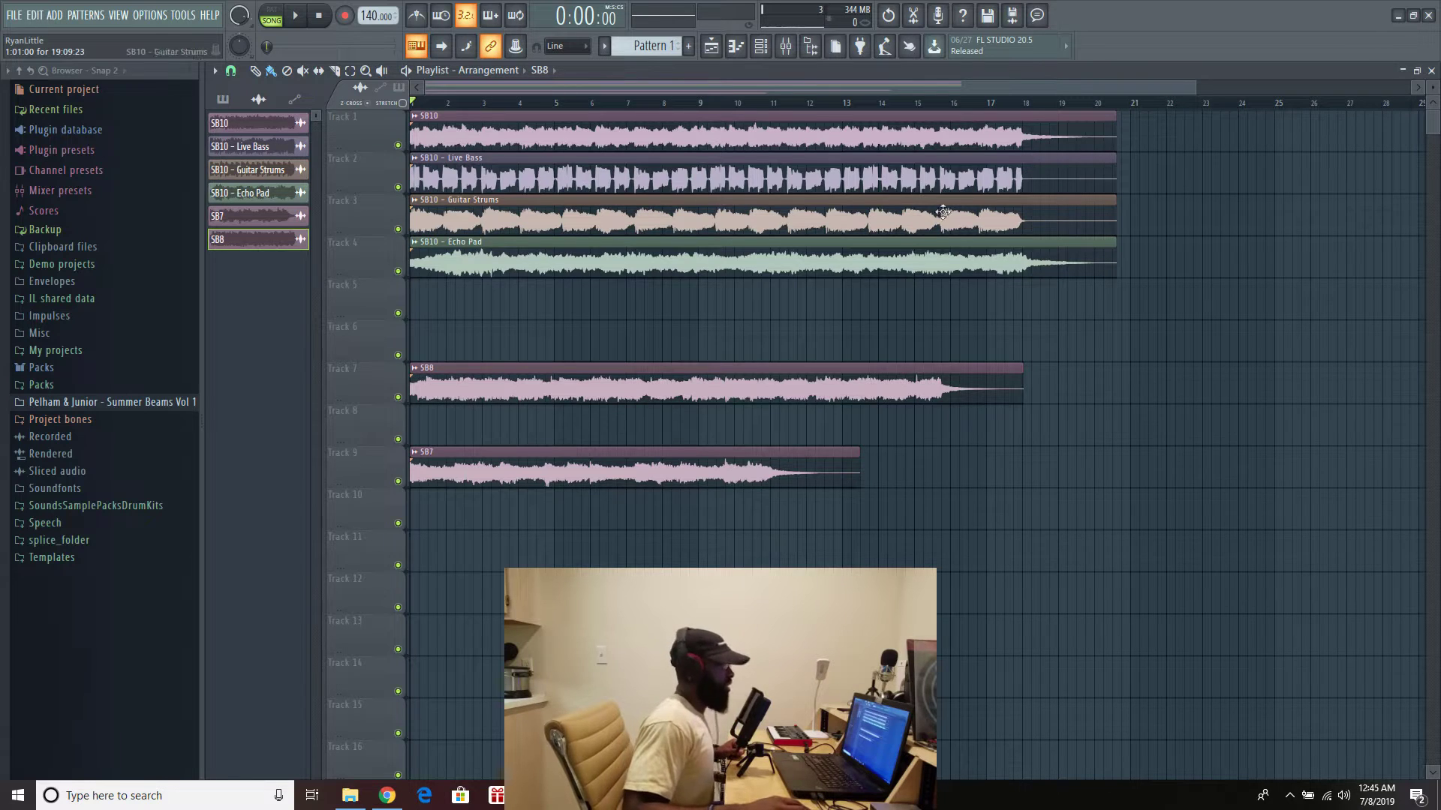
# - Browse the Summer Beams pack's SB1 and SB7 sample folders, then collapse the pack
pyautogui.click(139, 405)
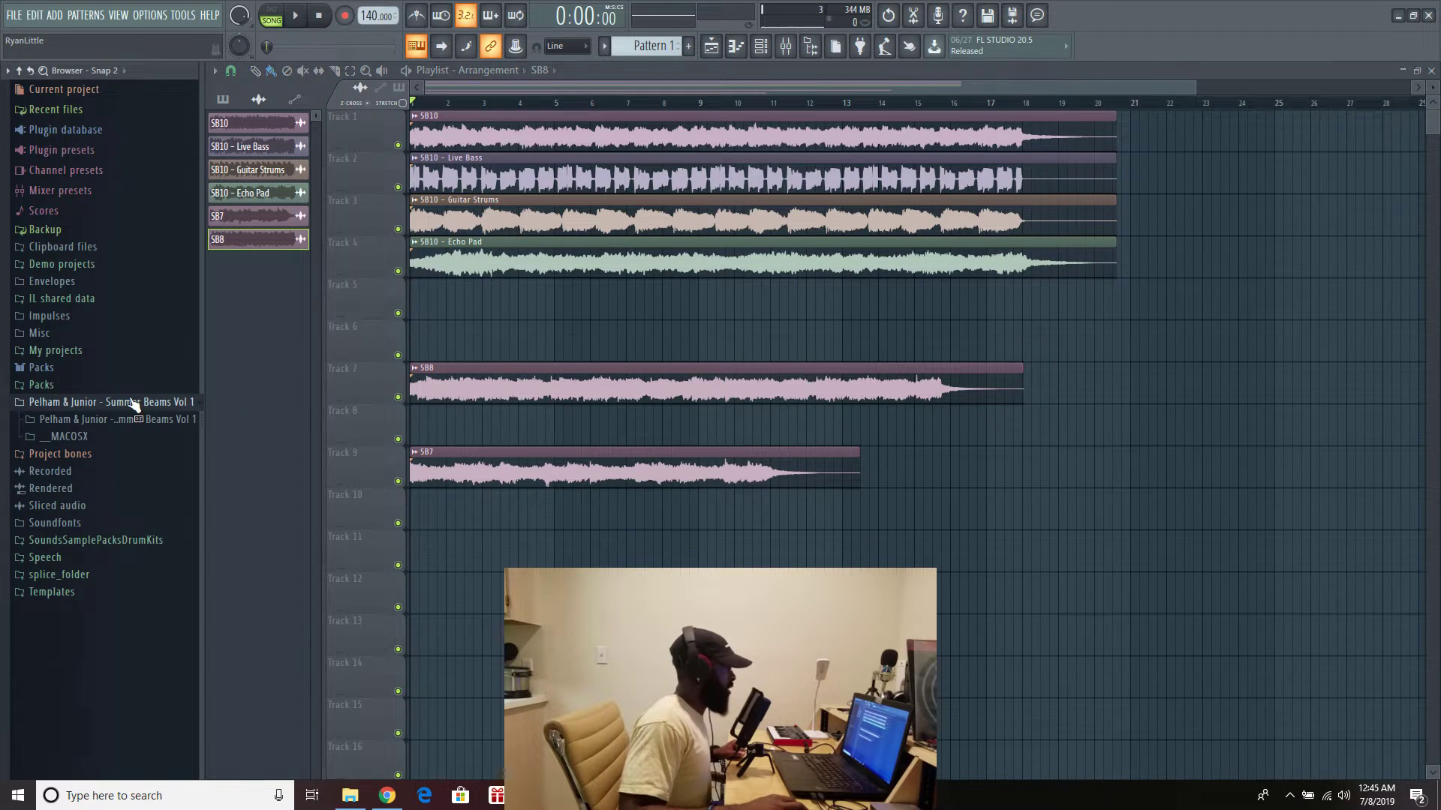
pyautogui.click(135, 420)
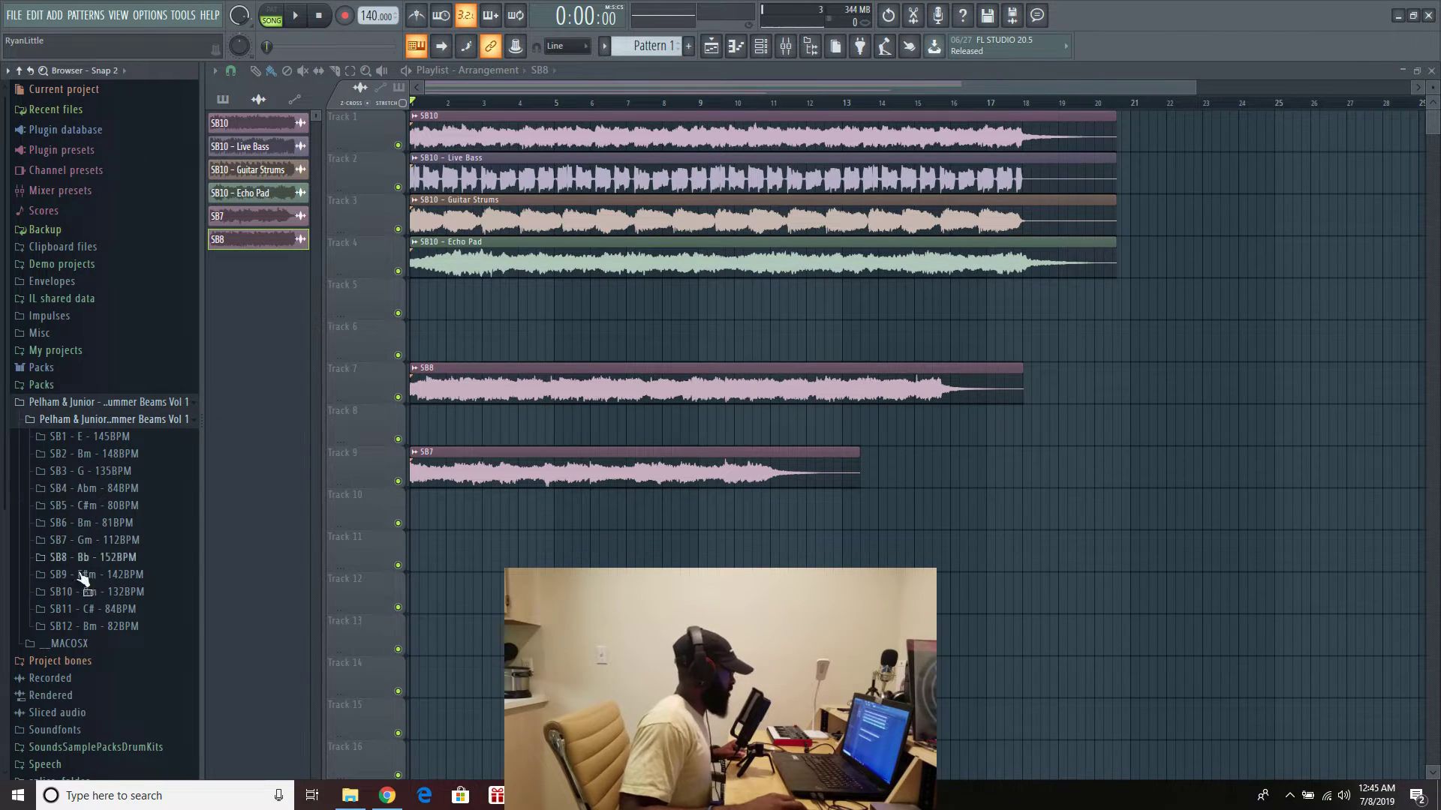
pyautogui.click(97, 438)
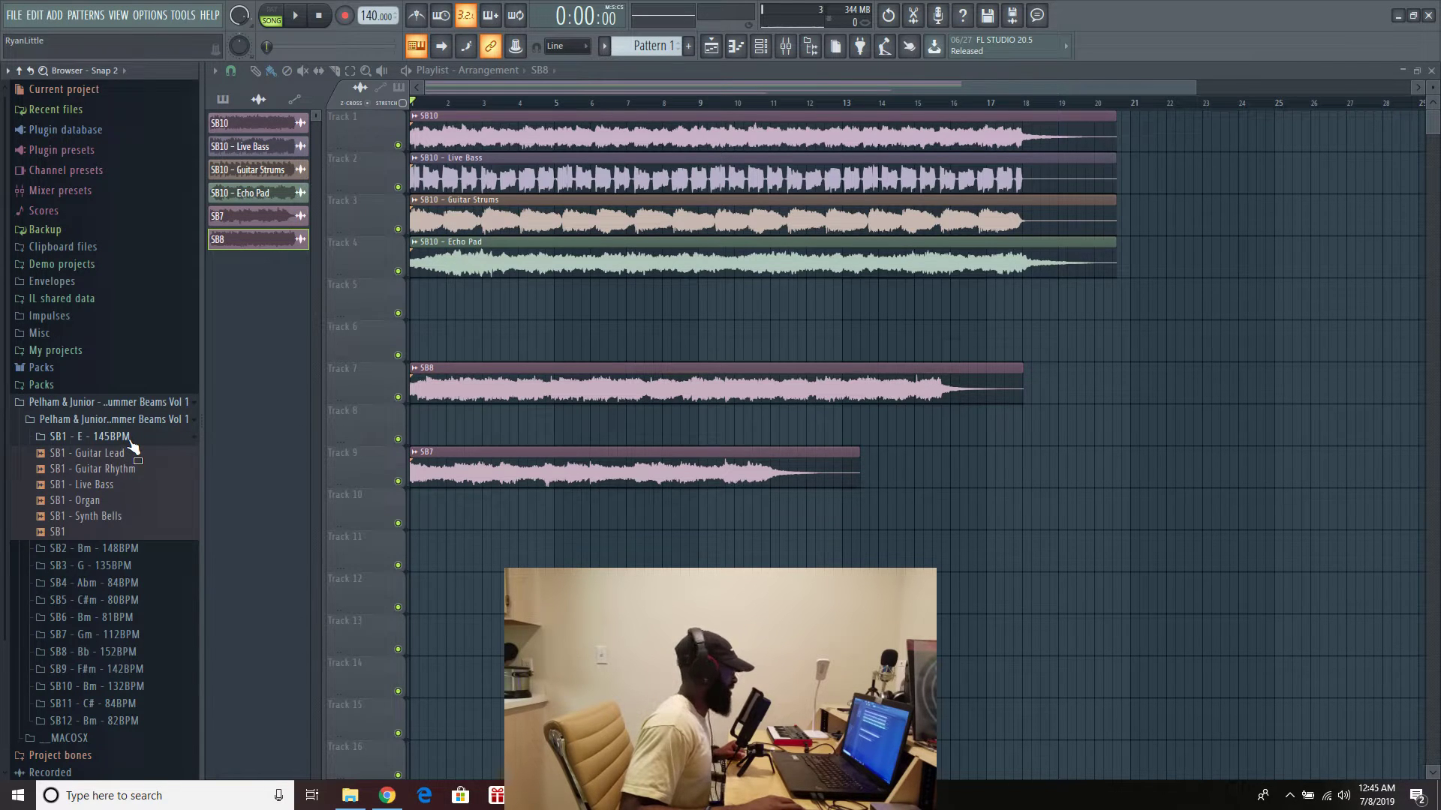
pyautogui.click(113, 437)
pyautogui.click(112, 540)
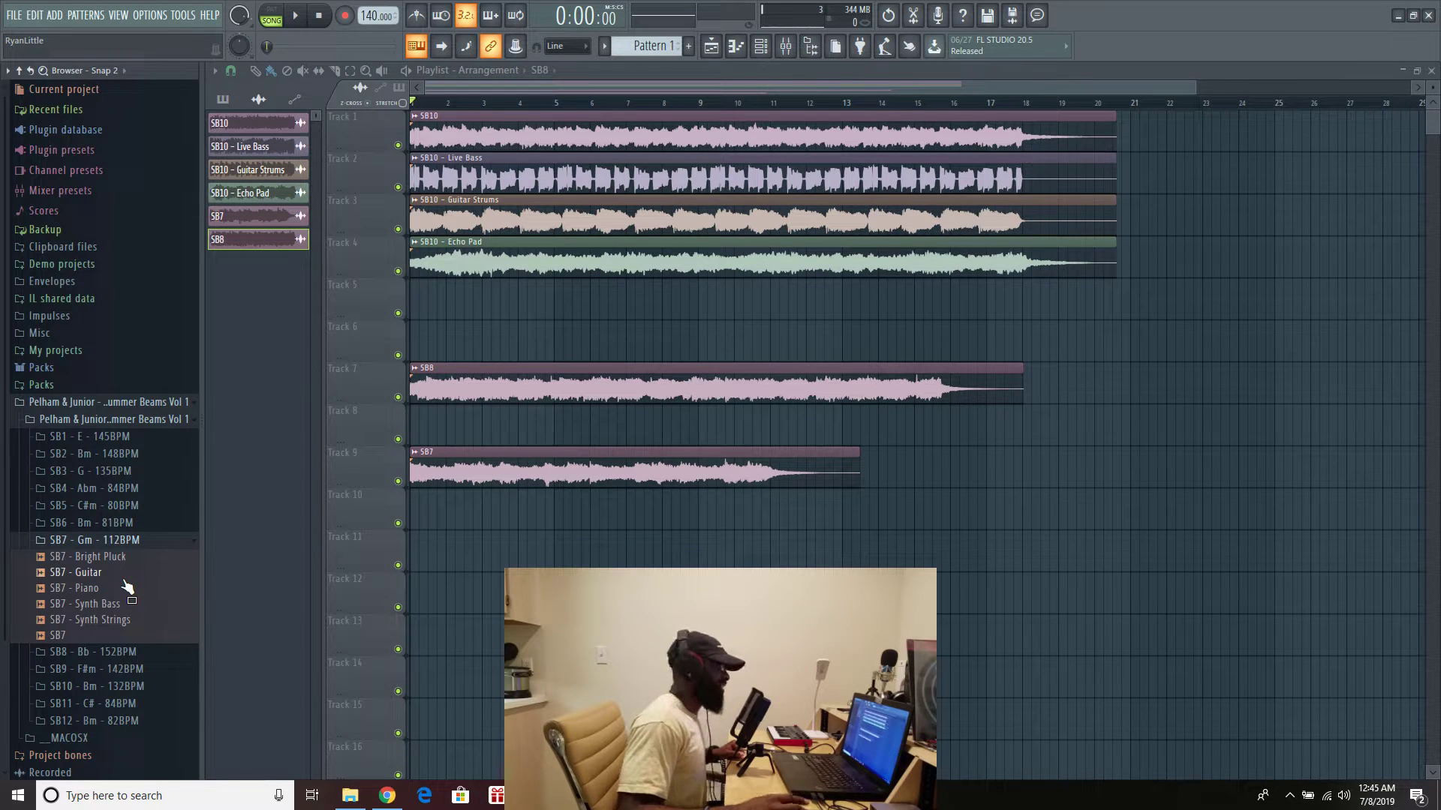
pyautogui.click(133, 541)
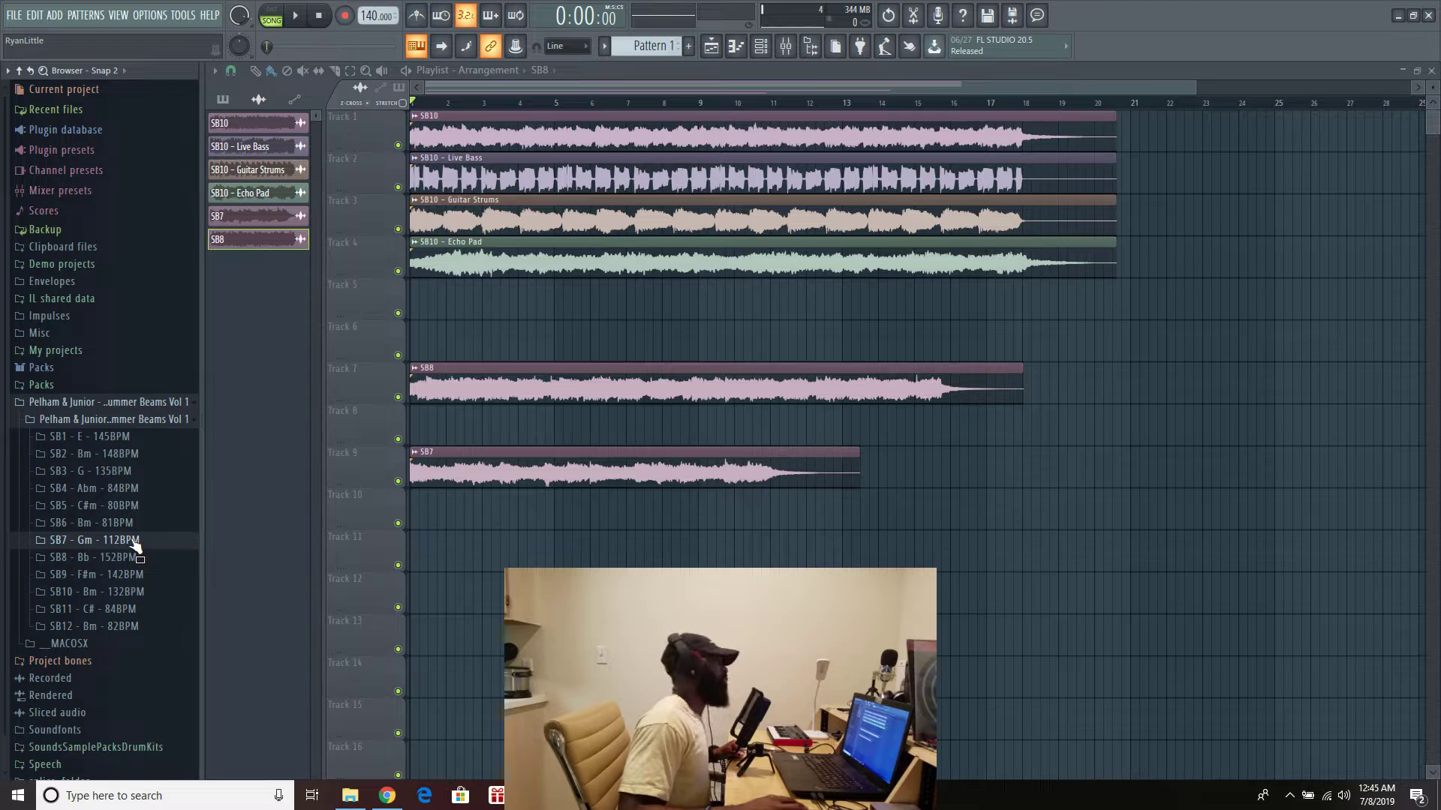
pyautogui.click(114, 404)
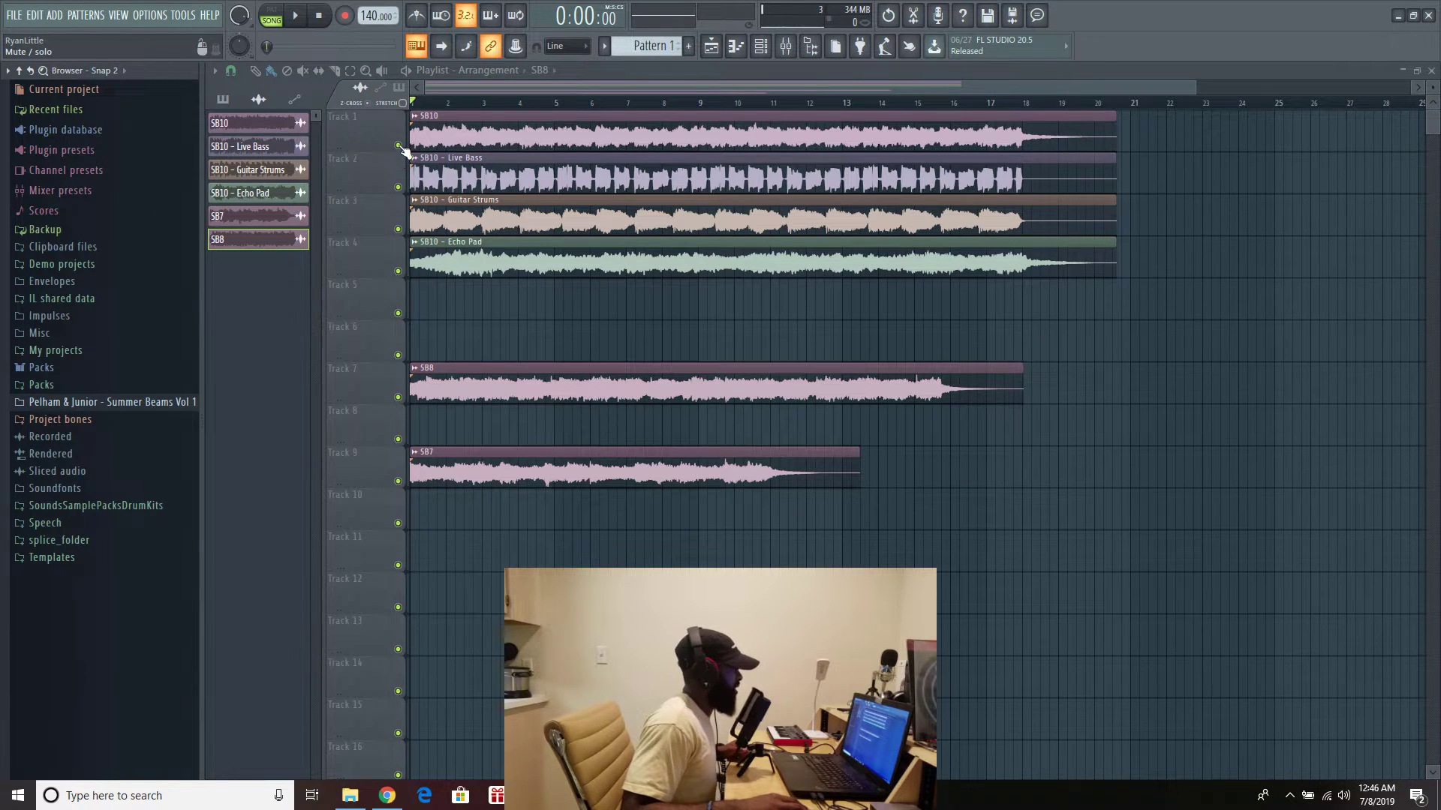
# - Solo Track 1's SB10 clip and play it briefly before pausing
pyautogui.rightClick(399, 145)
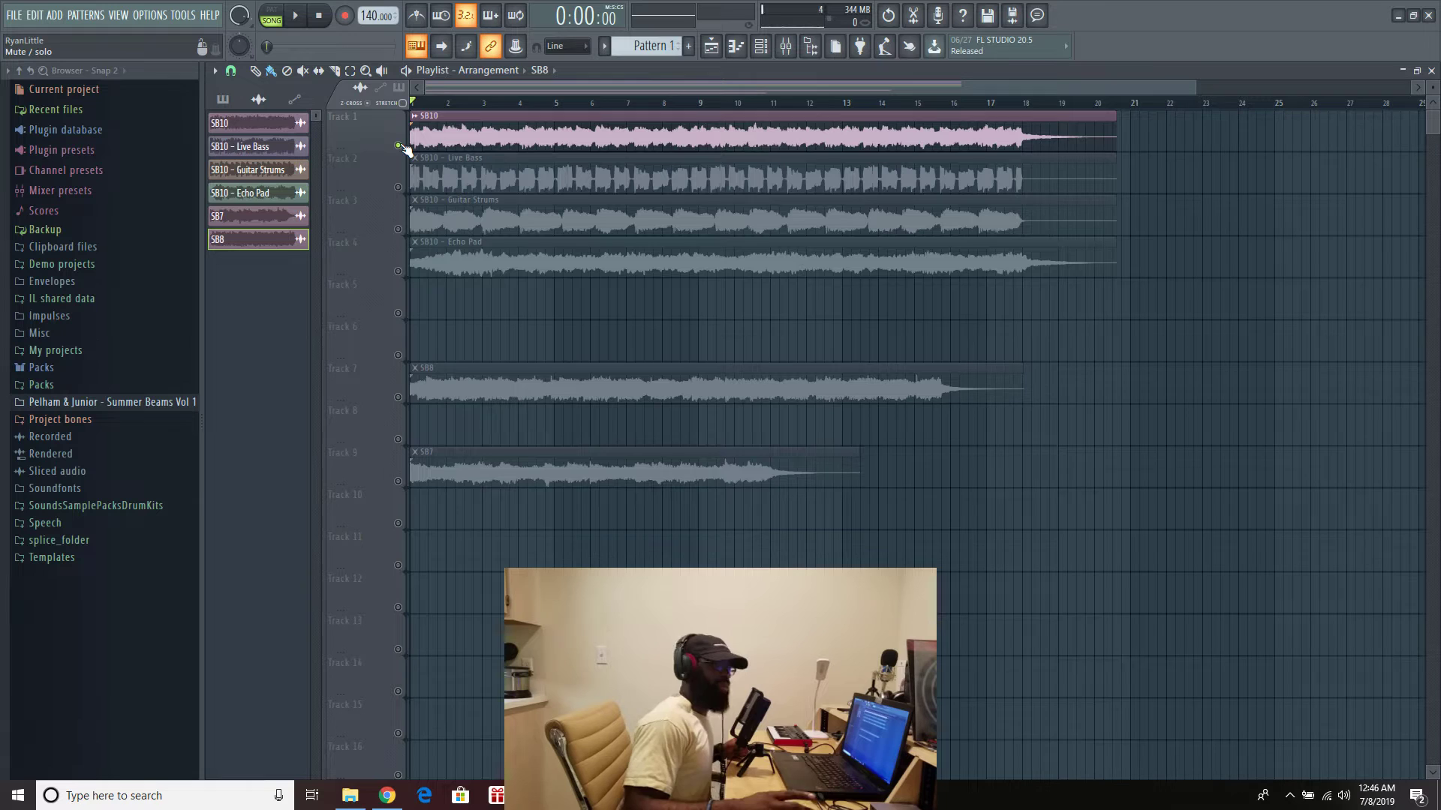
pyautogui.click(296, 16)
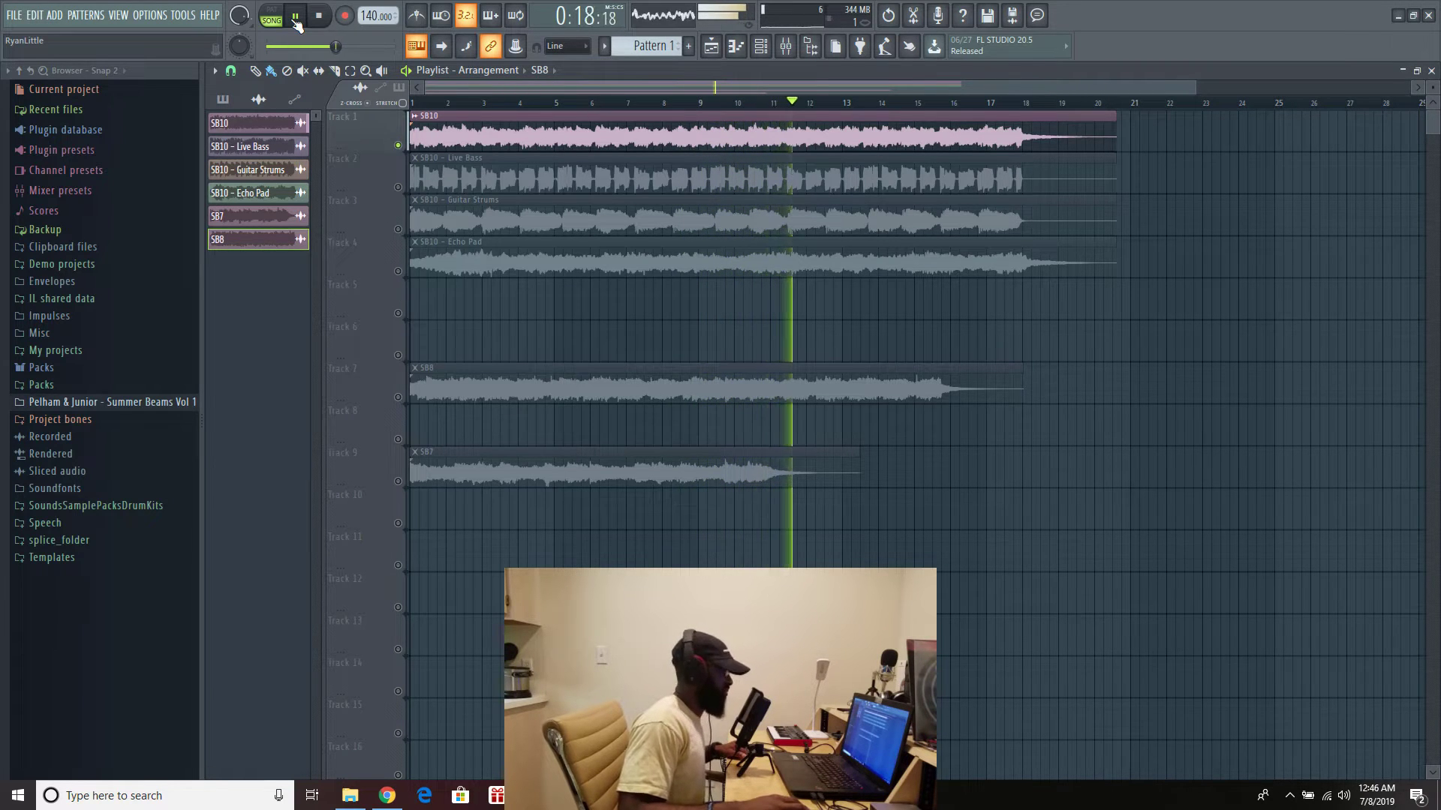
pyautogui.click(295, 21)
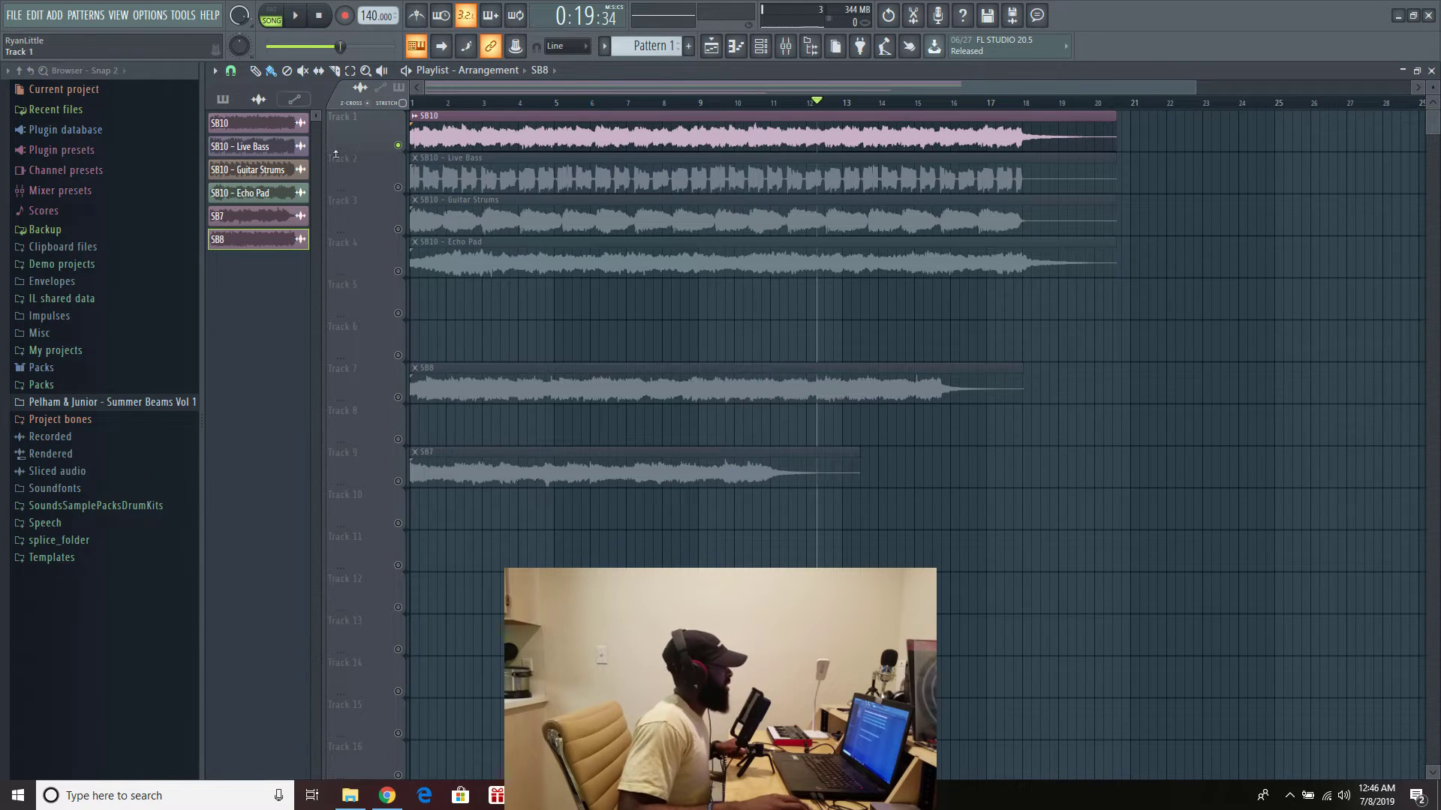
# - Solo and audition Track 2 (Live Bass), then Track 3 (Guitar Strums)
pyautogui.click(394, 186)
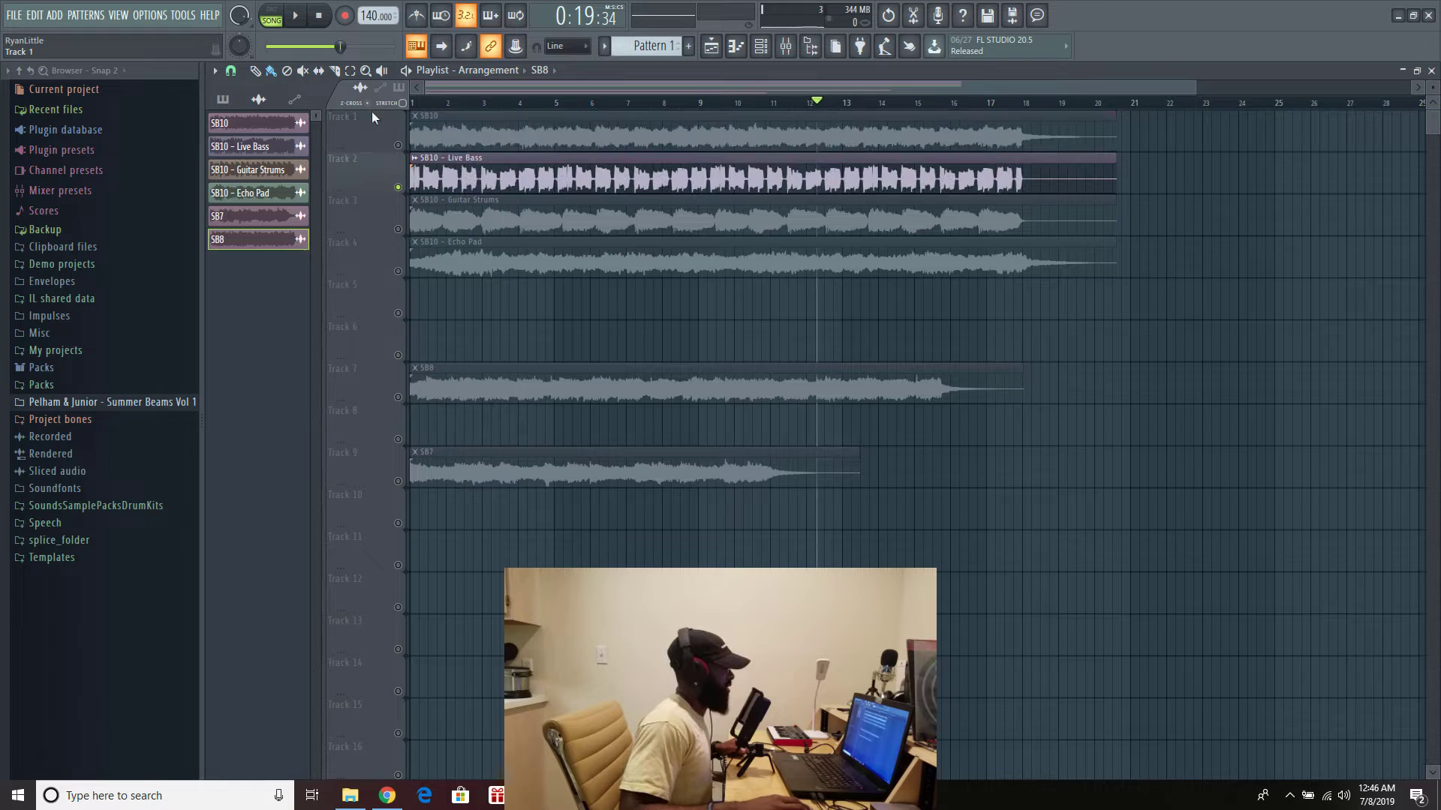
pyautogui.click(319, 16)
pyautogui.click(298, 16)
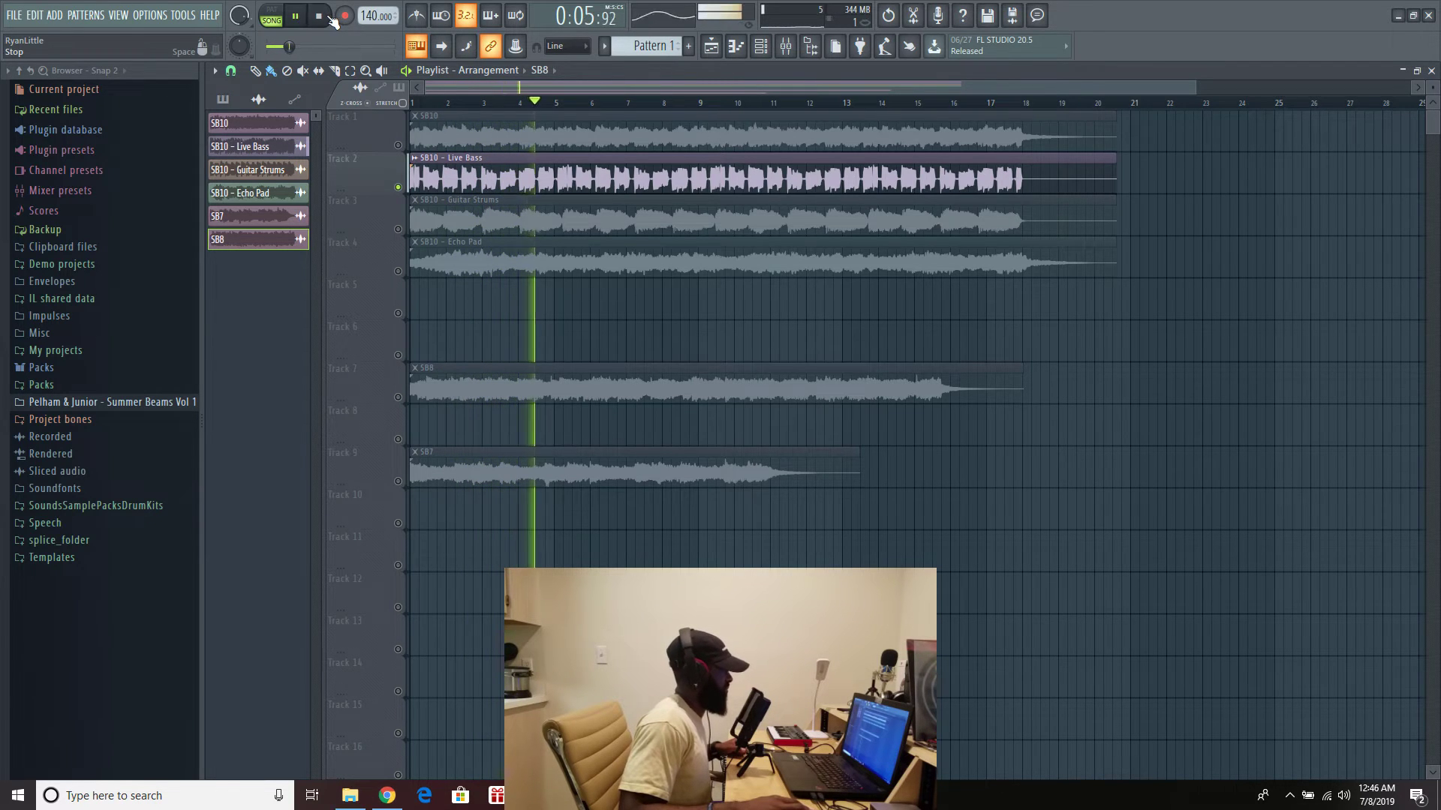
pyautogui.press('space')
pyautogui.rightClick(399, 229)
pyautogui.click(297, 17)
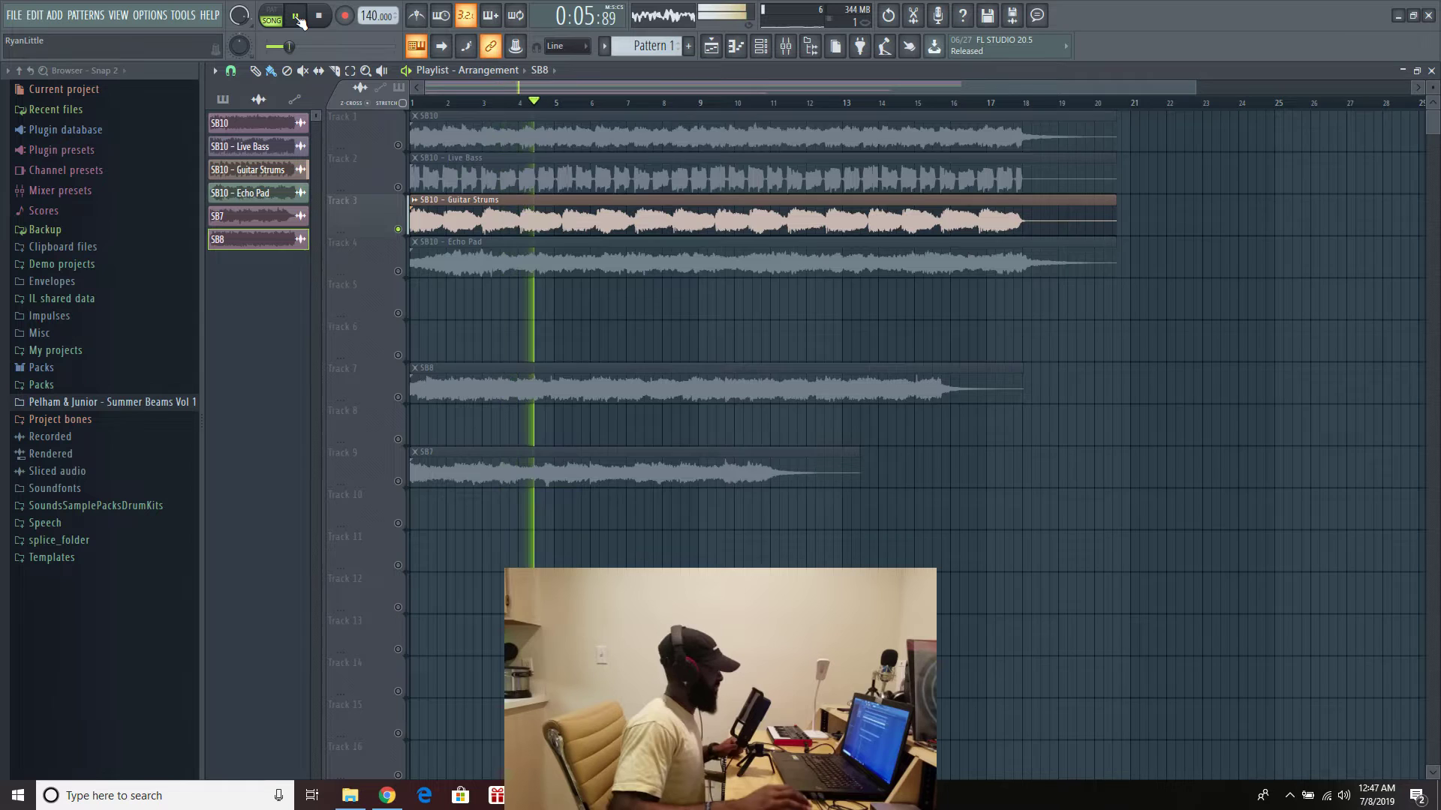
pyautogui.click(297, 16)
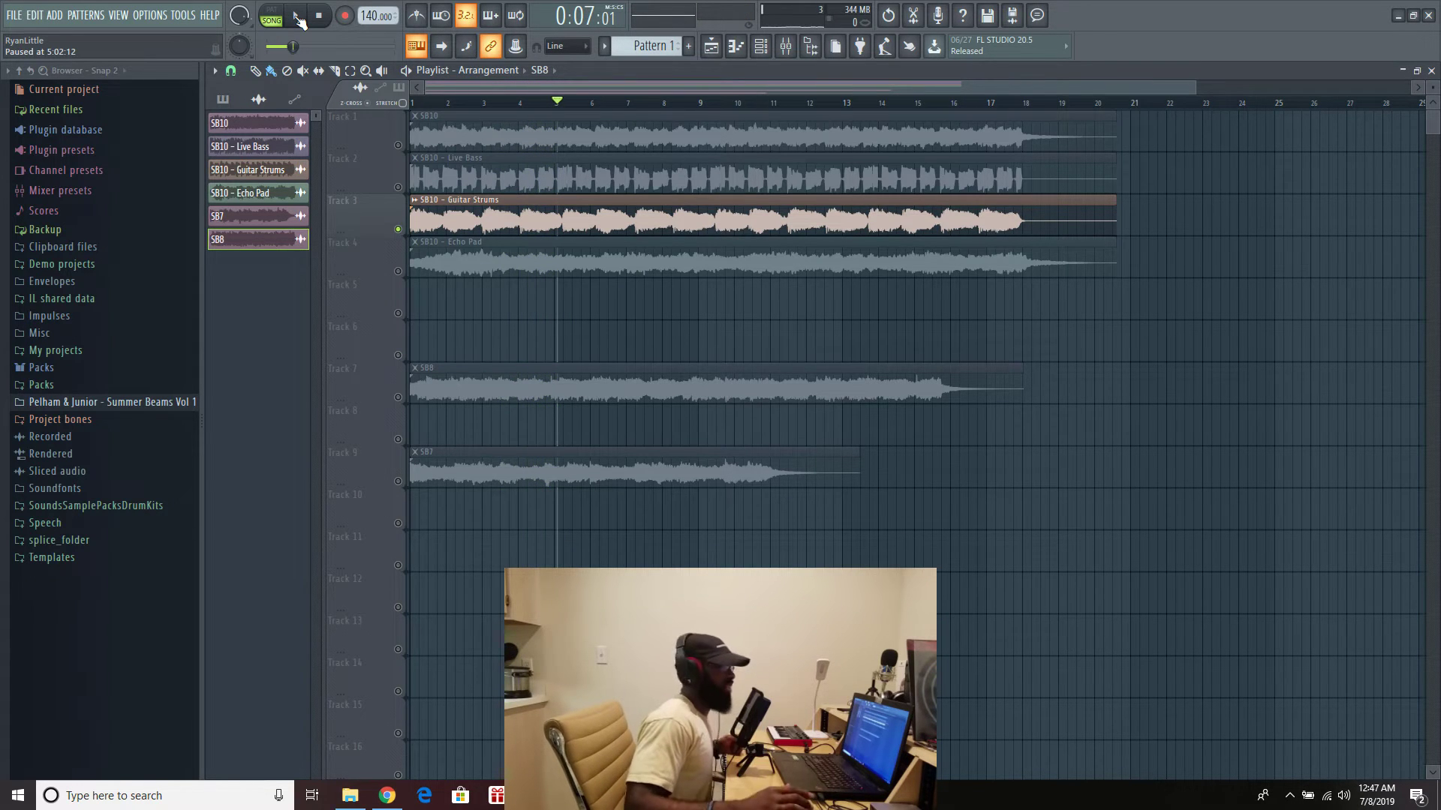
# - Solo and audition Track 4 (Echo Pad), then solo Track 7's SB8 clip
pyautogui.click(318, 17)
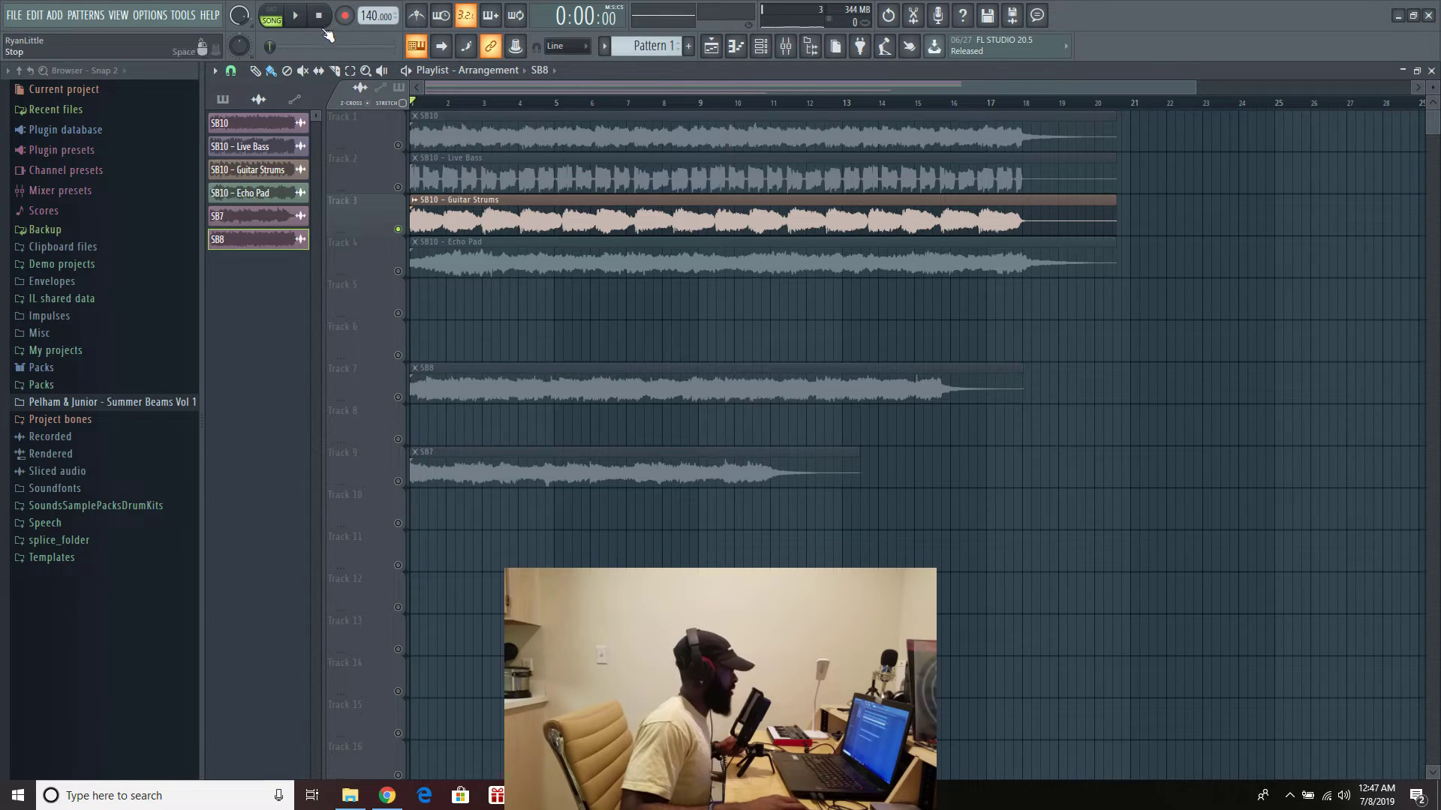
pyautogui.rightClick(397, 271)
pyautogui.click(298, 16)
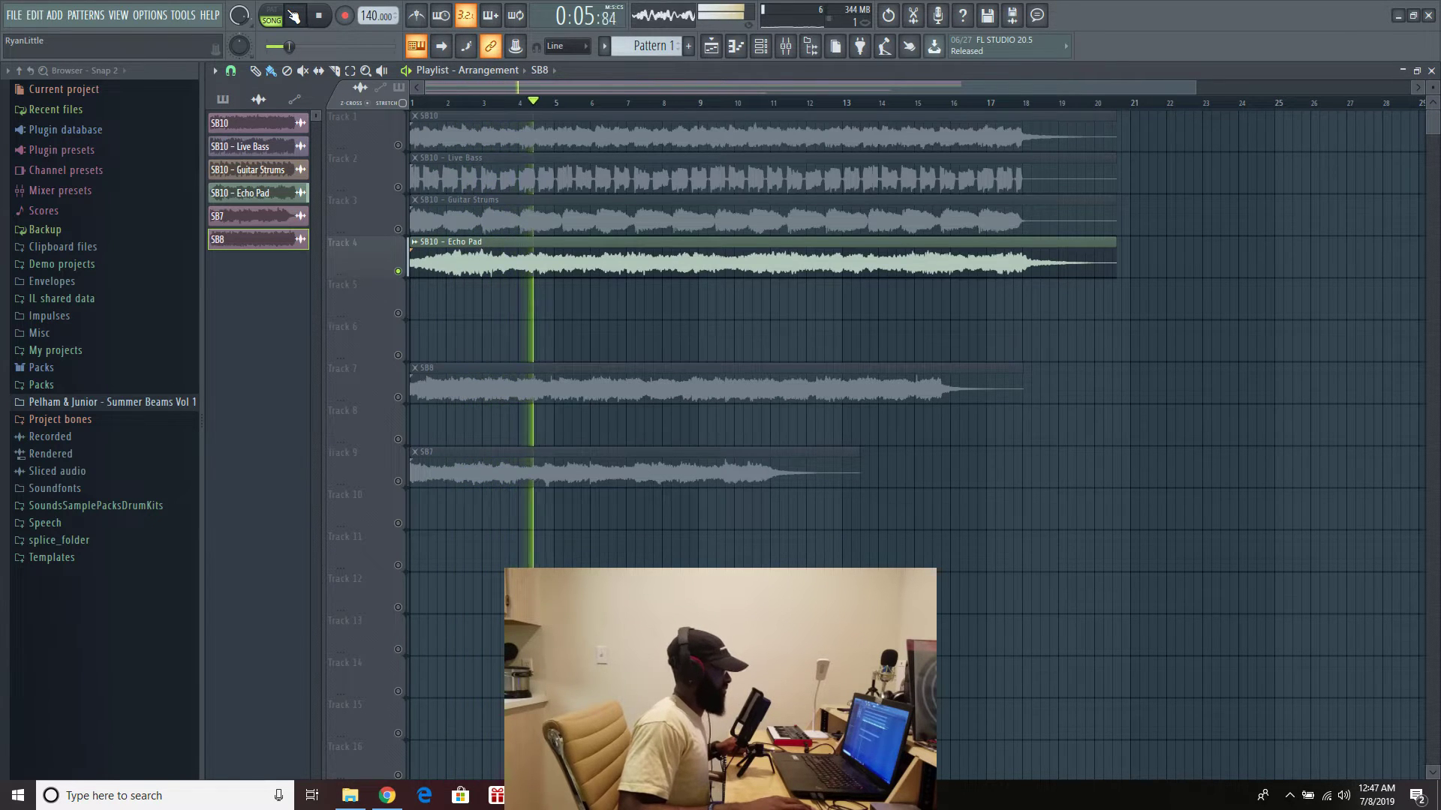
pyautogui.click(319, 17)
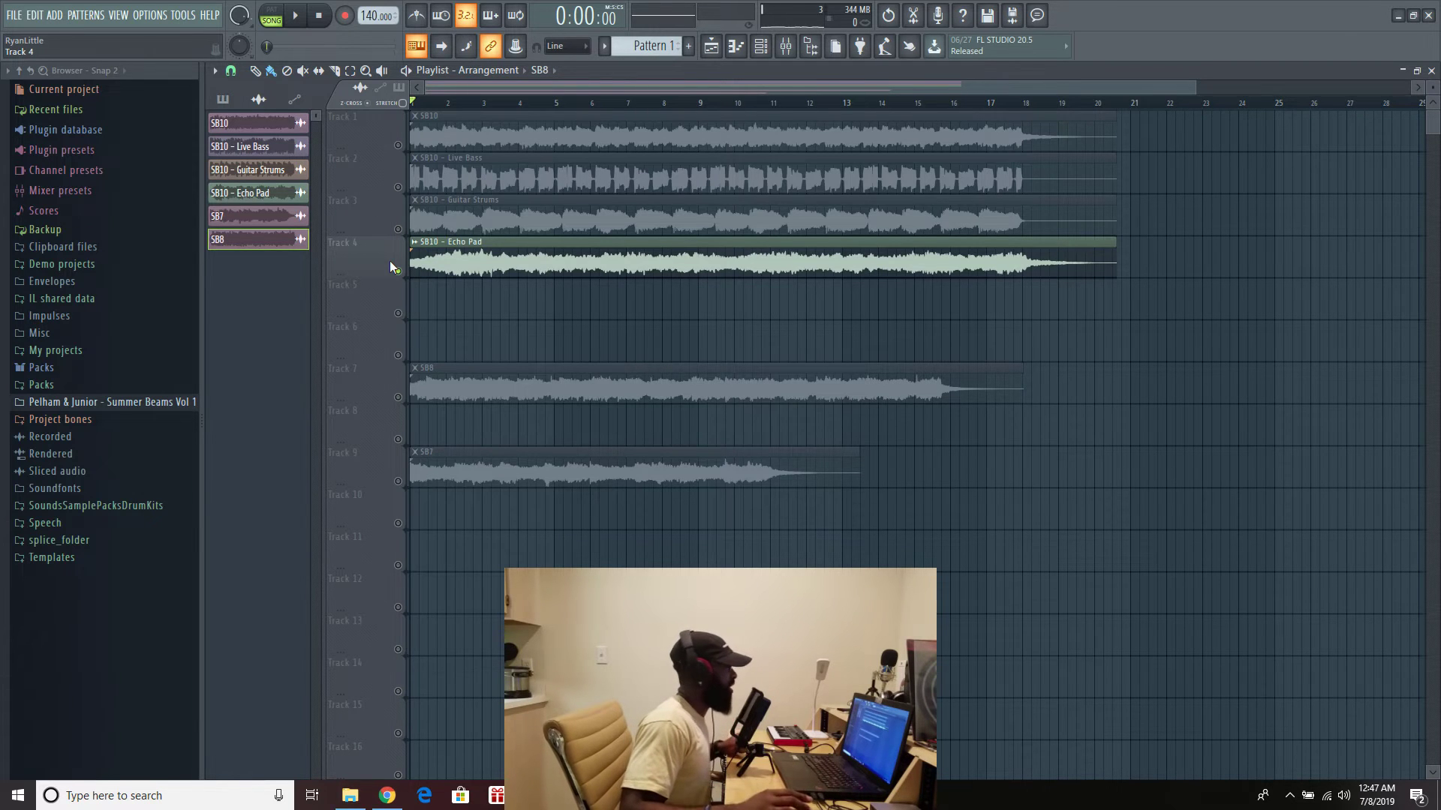
pyautogui.click(398, 397)
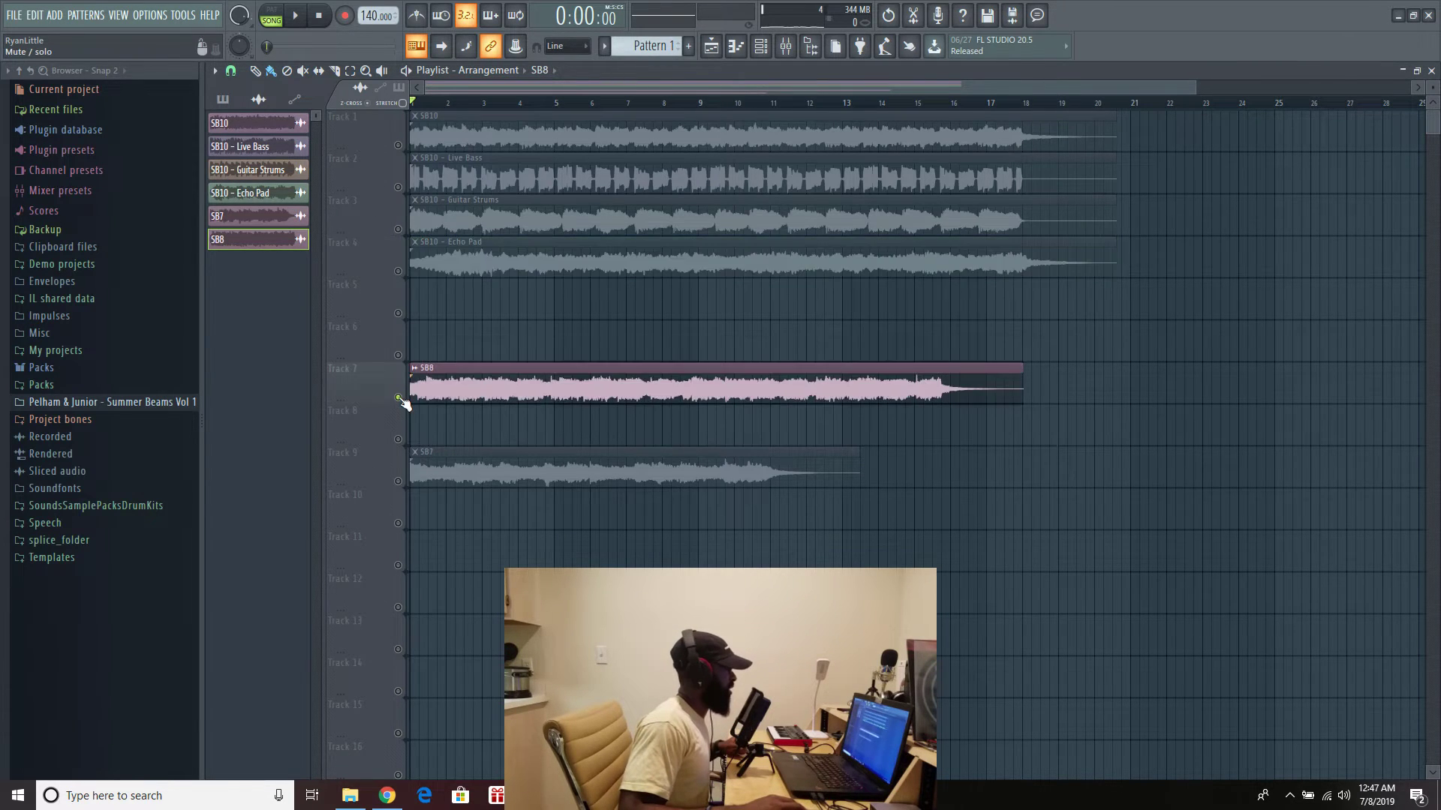
pyautogui.click(301, 16)
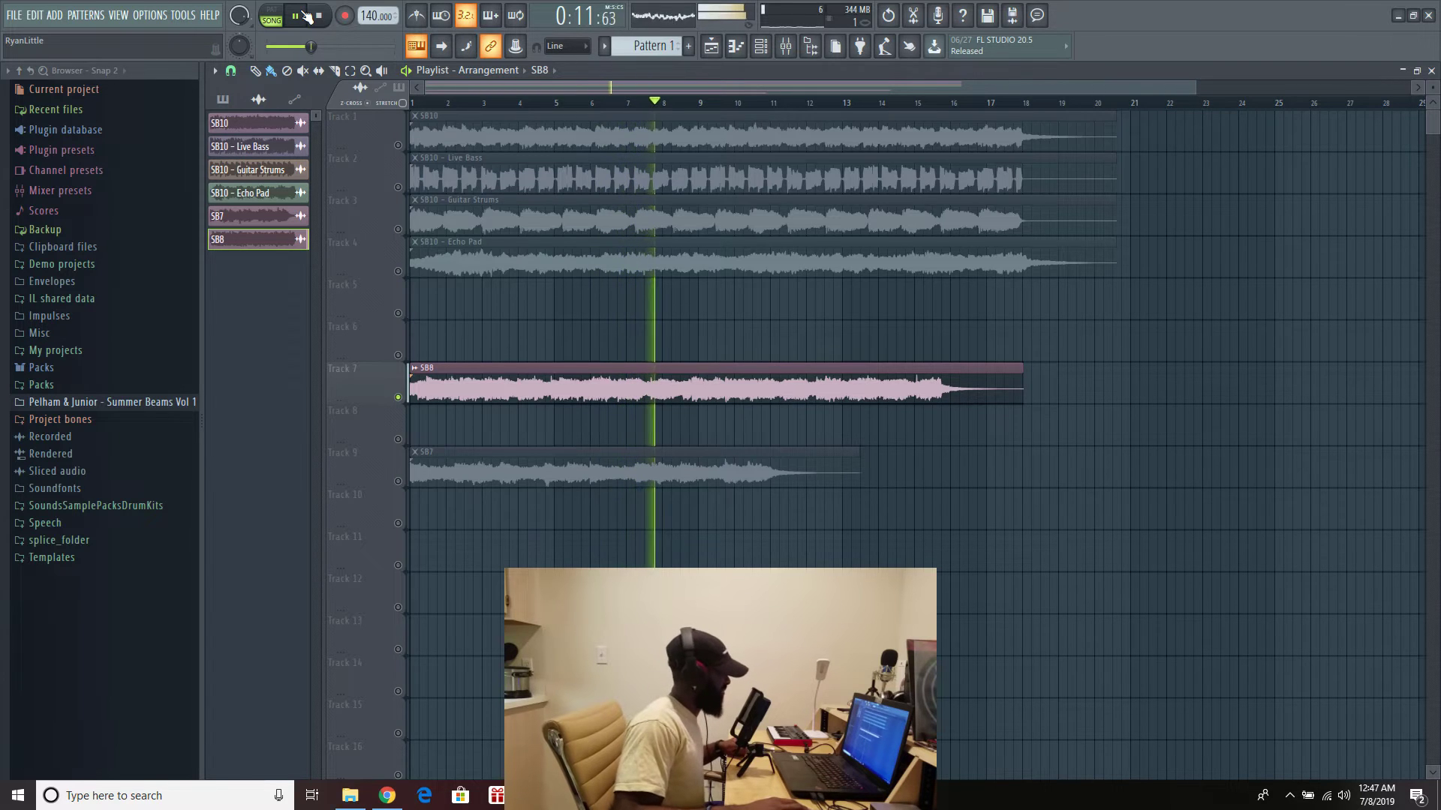
pyautogui.click(300, 15)
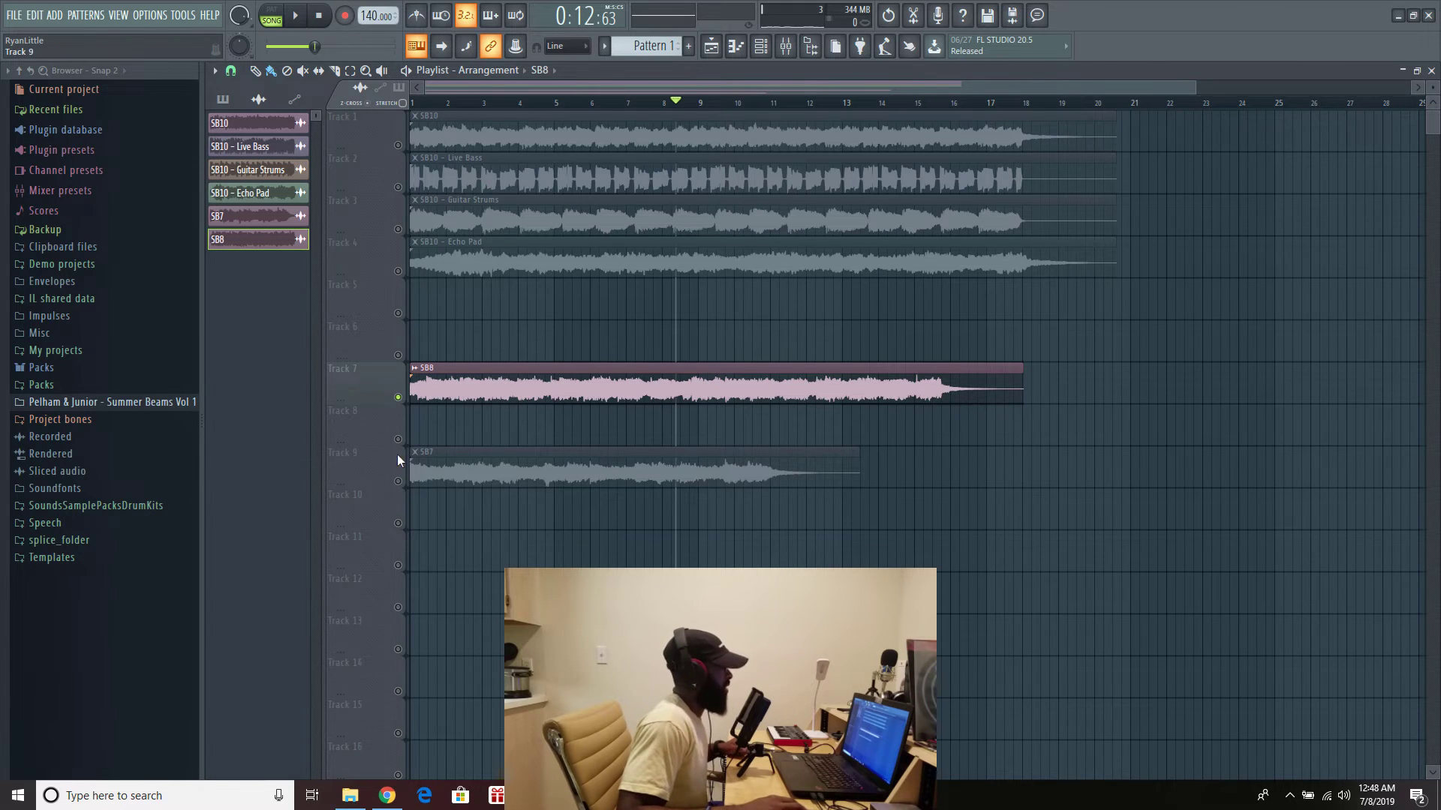
# - Audition Track 9's SB7 clip solo, then unmute all tracks and rewind to 0:00:00
pyautogui.click(396, 474)
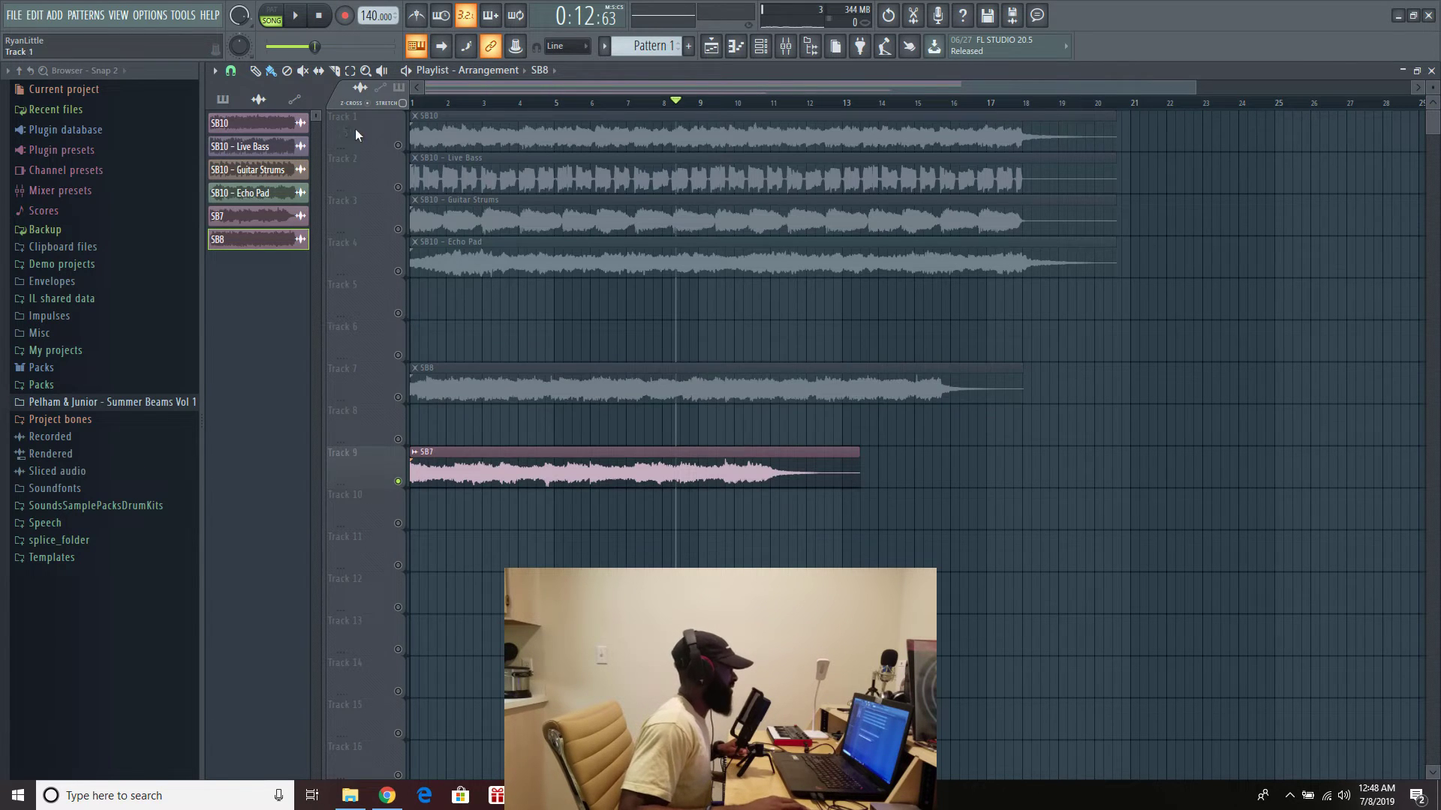
pyautogui.click(316, 16)
pyautogui.click(309, 16)
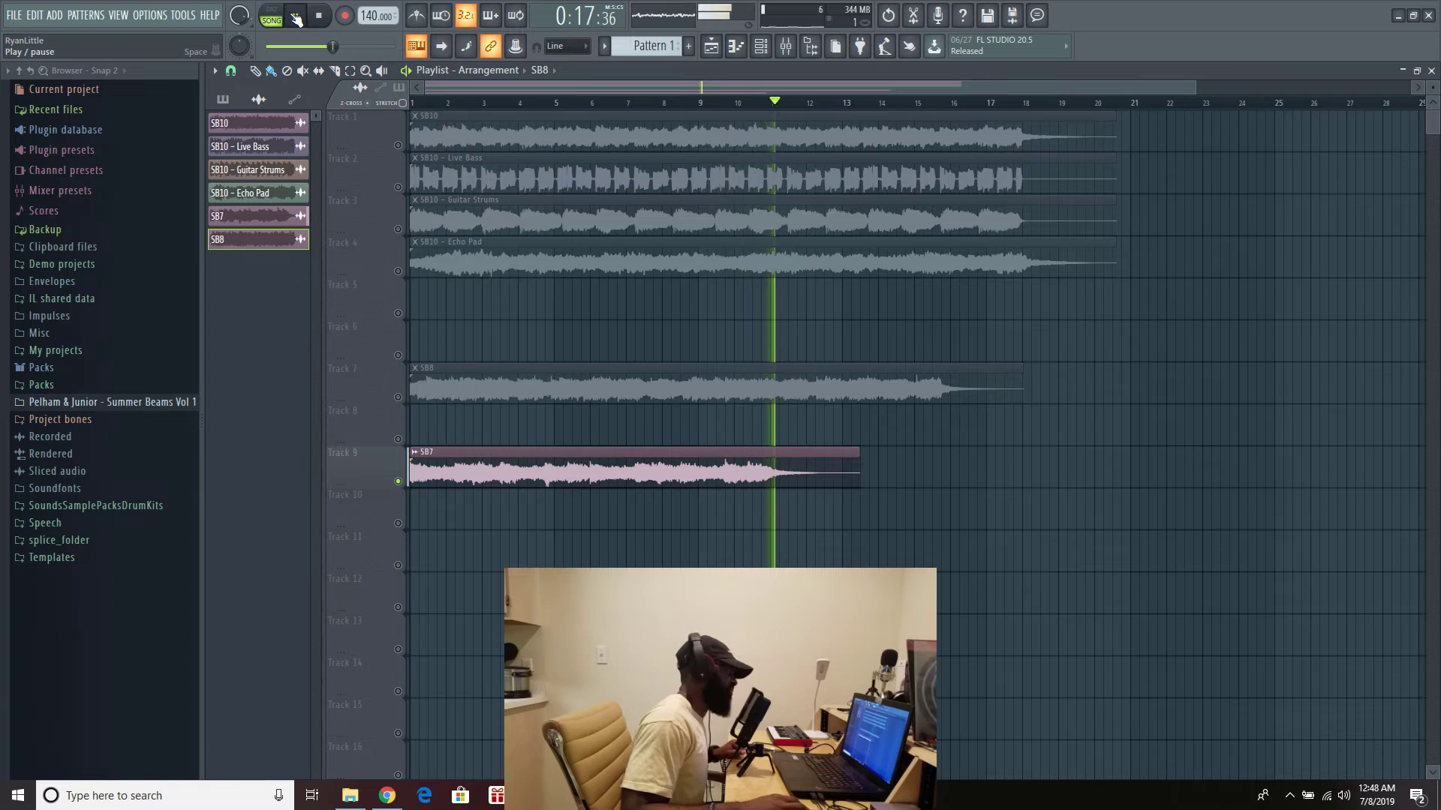
pyautogui.click(296, 19)
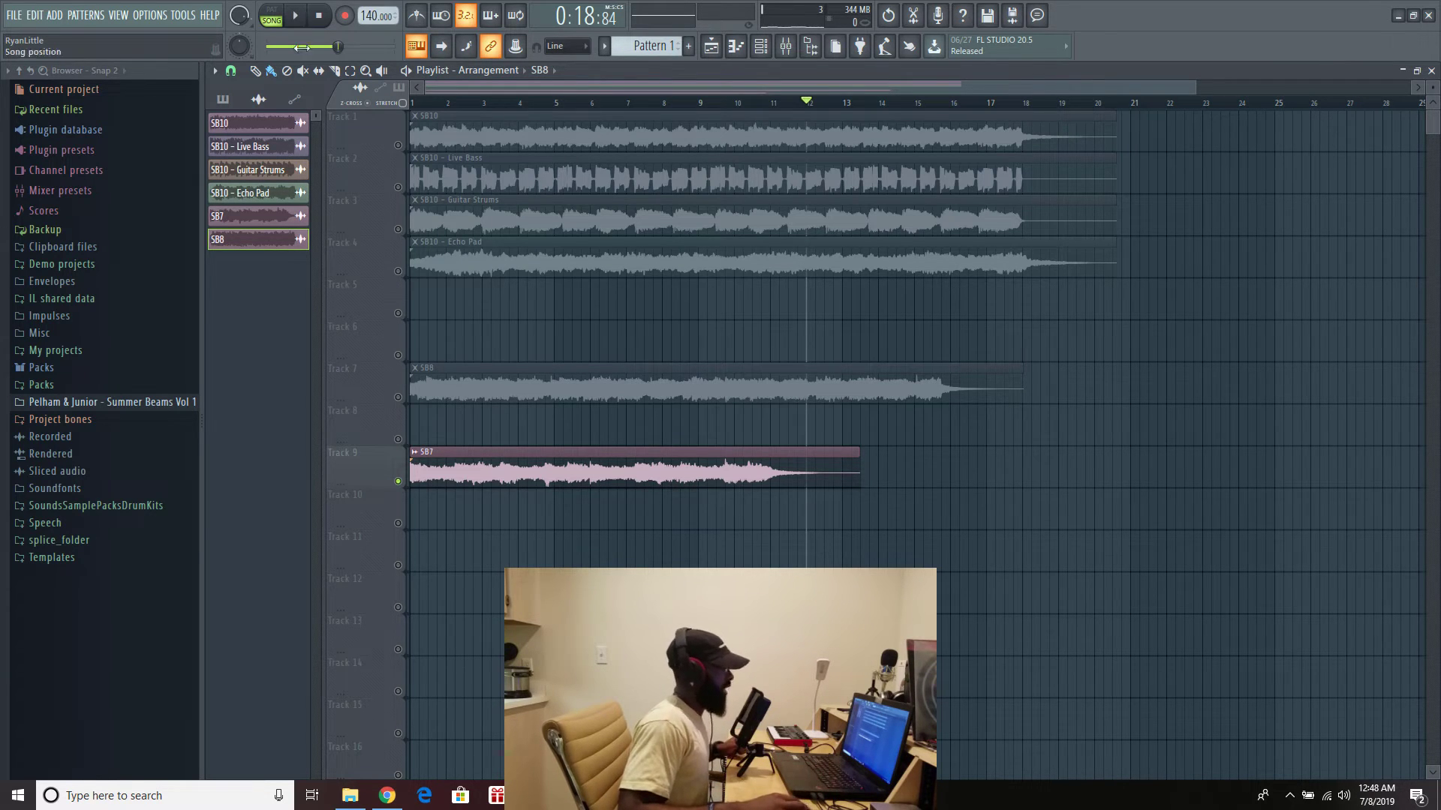
pyautogui.click(398, 145)
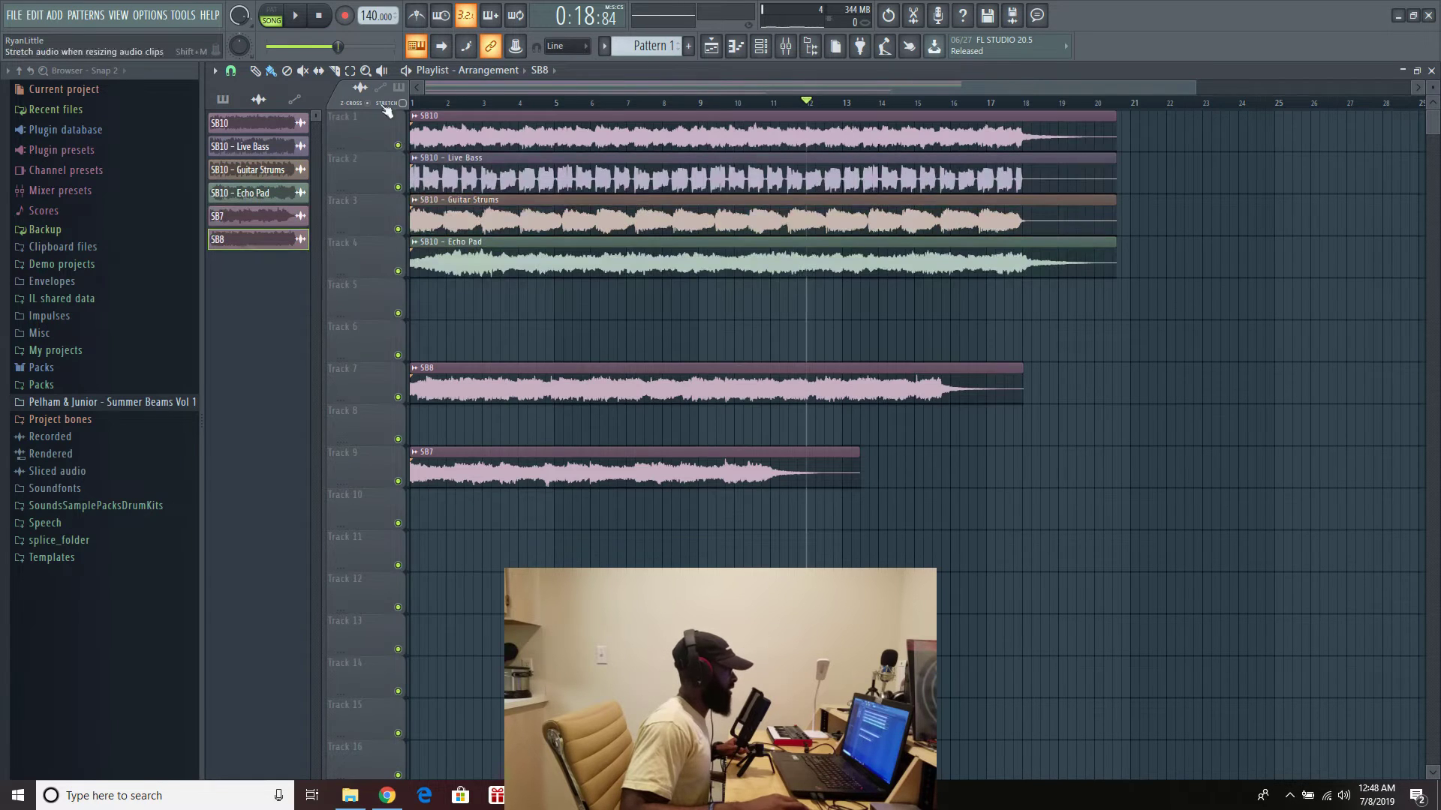
pyautogui.click(321, 15)
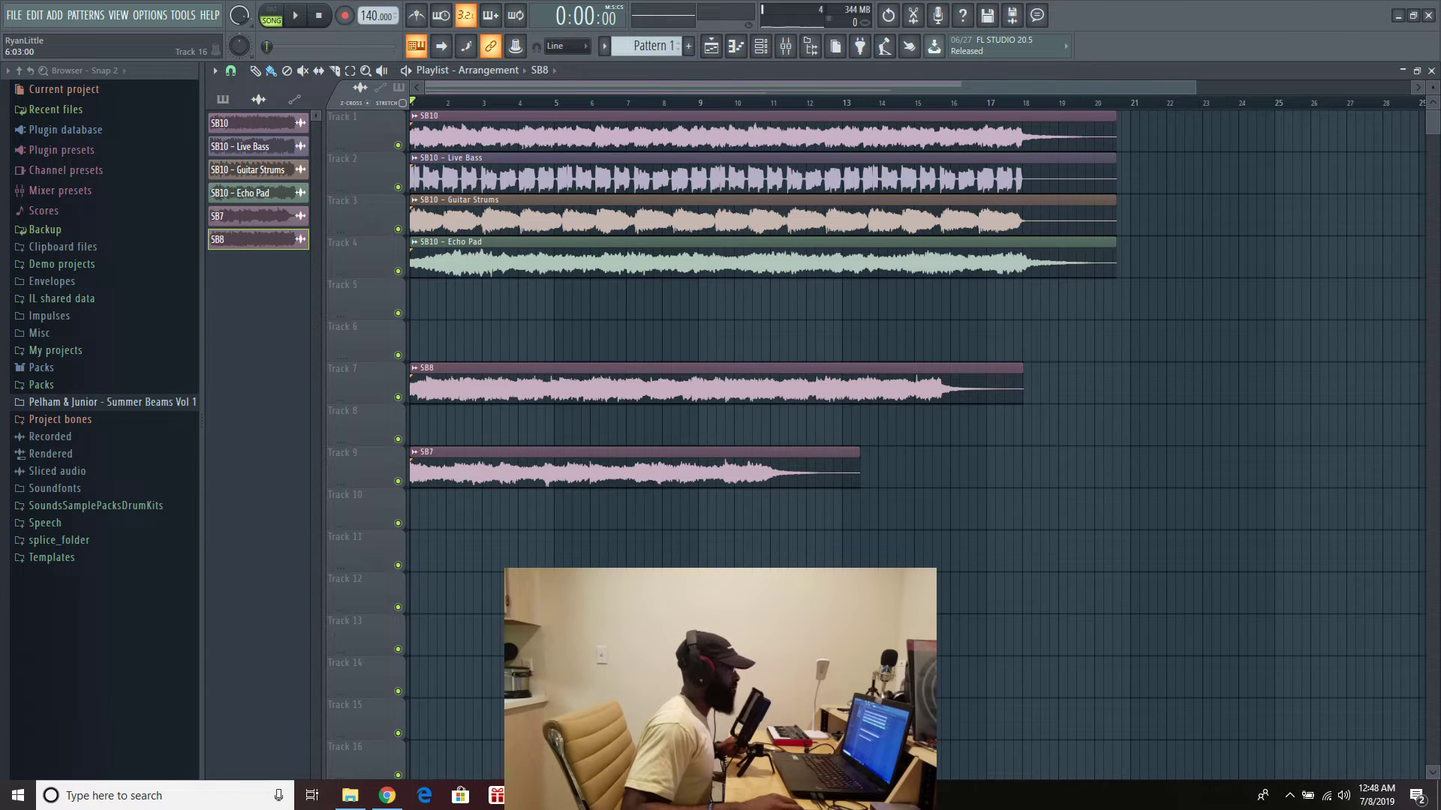
# - Switch to the Summer Beams Demo Beat project and show its Channel Rack
pyautogui.moveTo(533, 796)
pyautogui.click(477, 724)
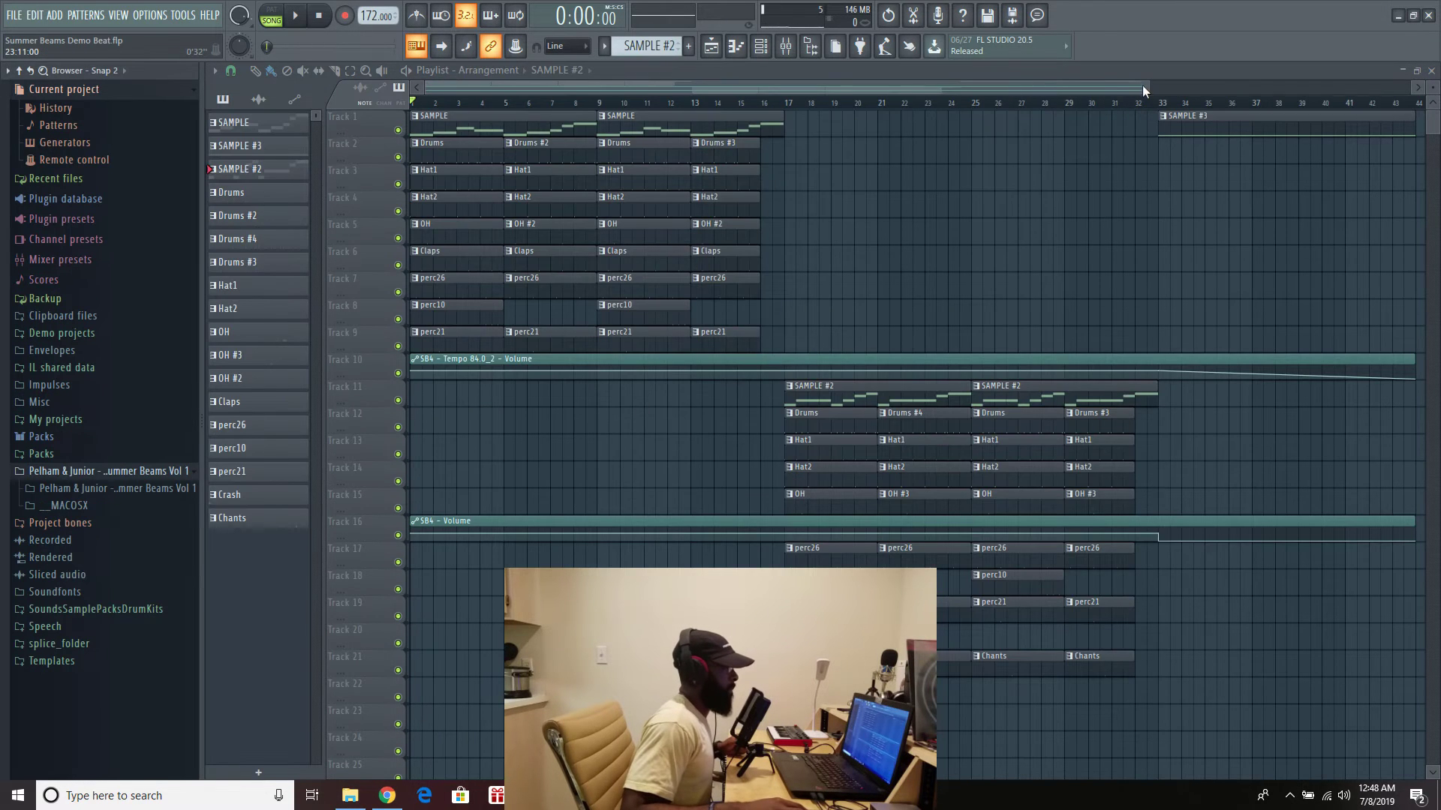
pyautogui.moveTo(1144, 91); pyautogui.dragTo(868, 89)
pyautogui.click(760, 46)
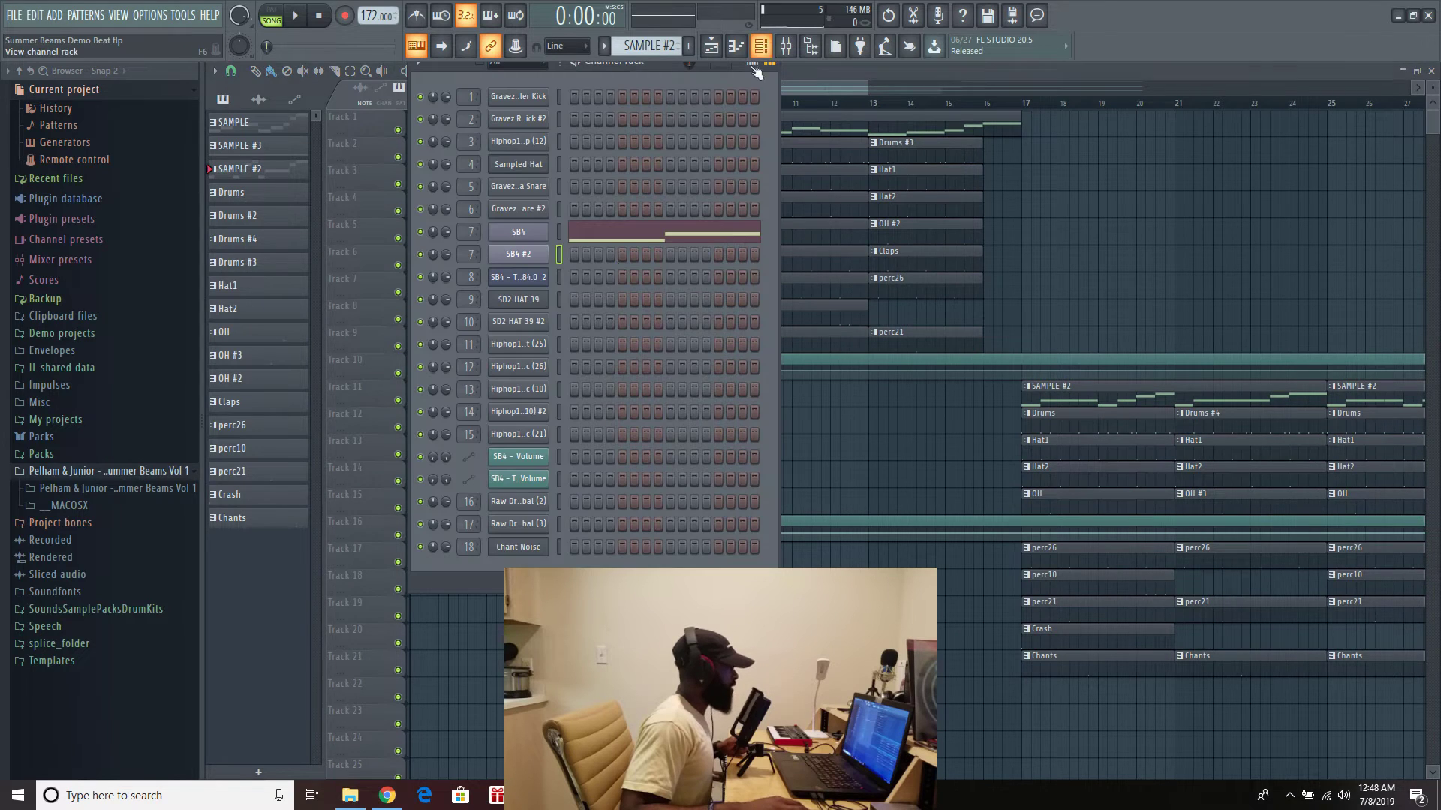
# - Preview the whole chopped sample in SB4 #2's Slicex, then close that Slicex window
pyautogui.click(544, 259)
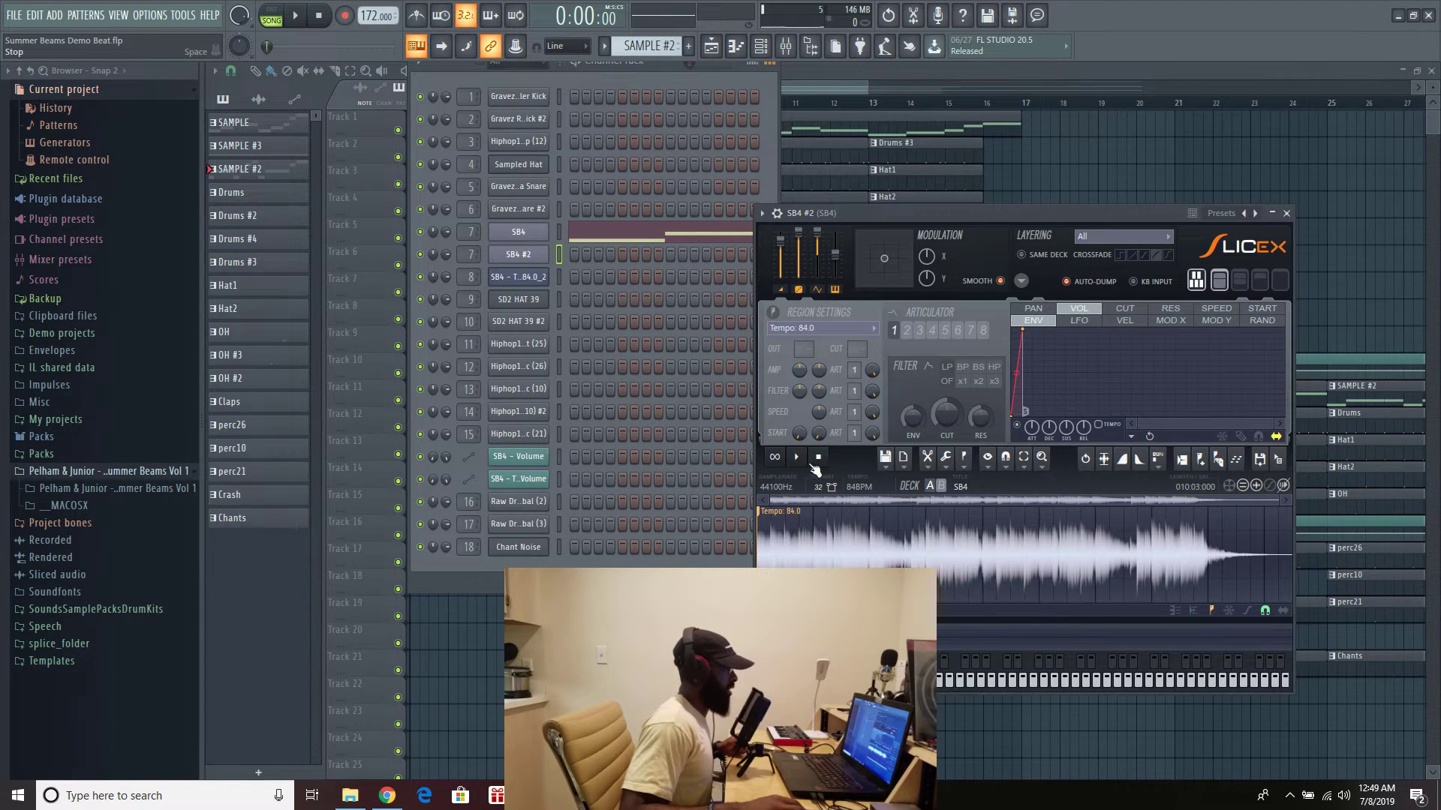
pyautogui.click(809, 461)
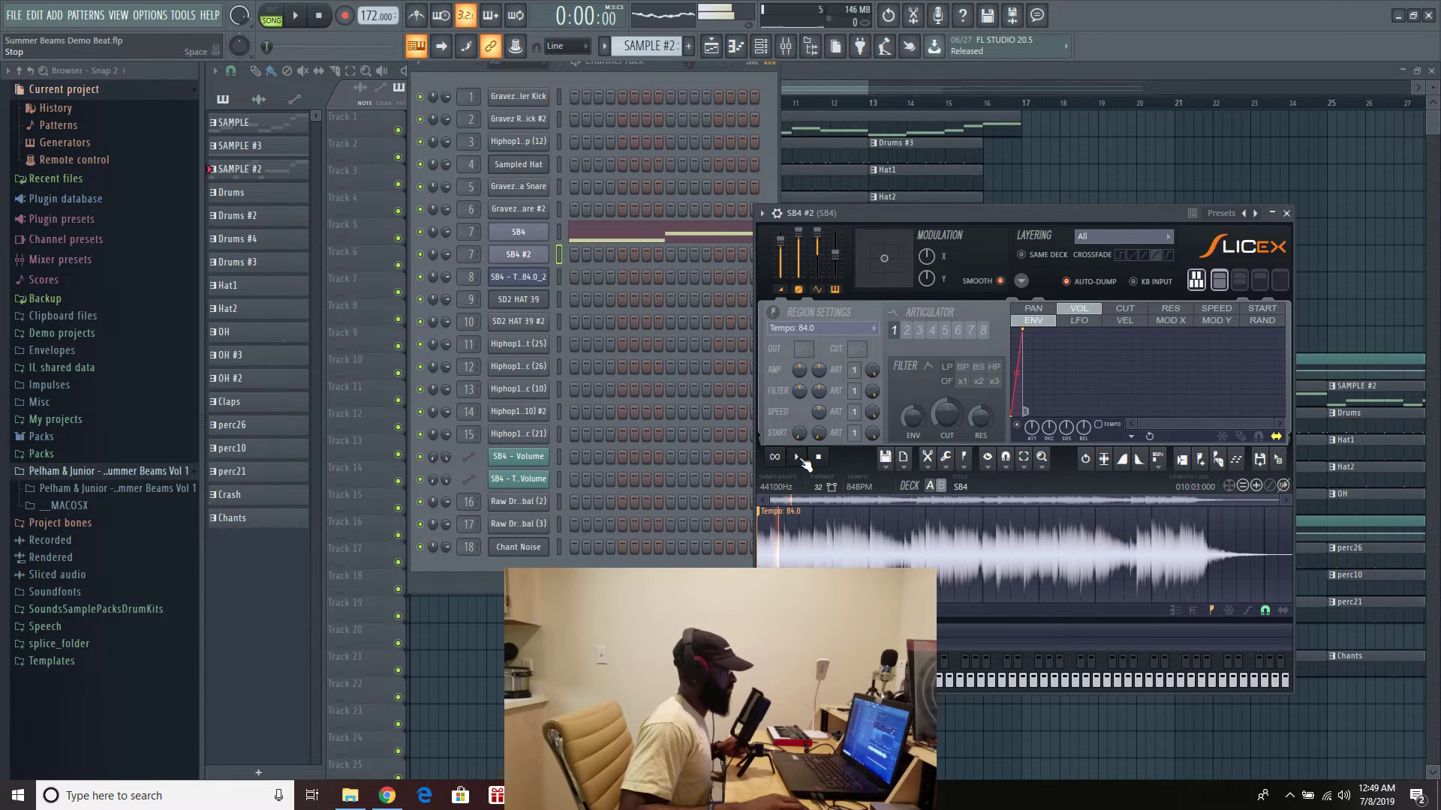
pyautogui.click(1344, 797)
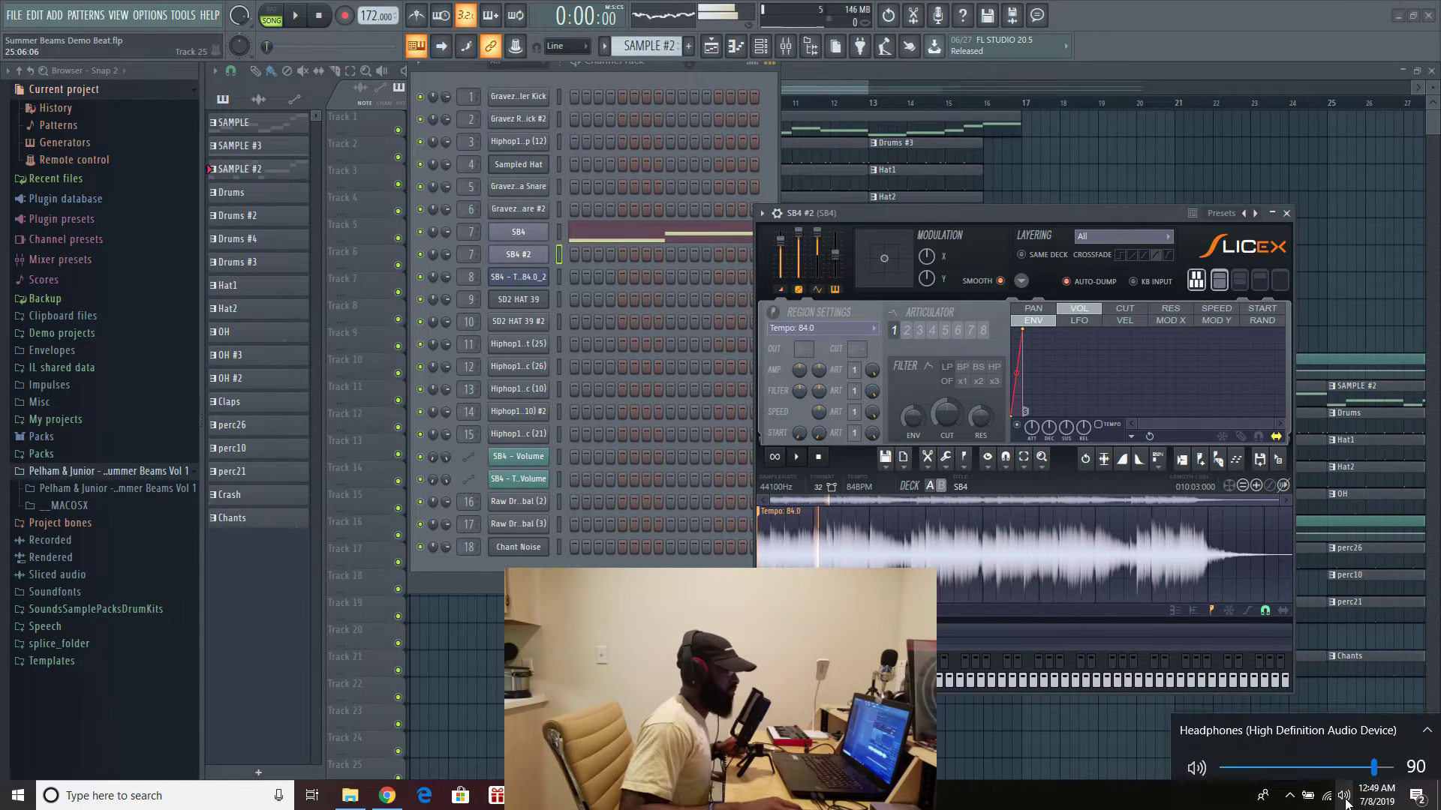
pyautogui.click(1073, 804)
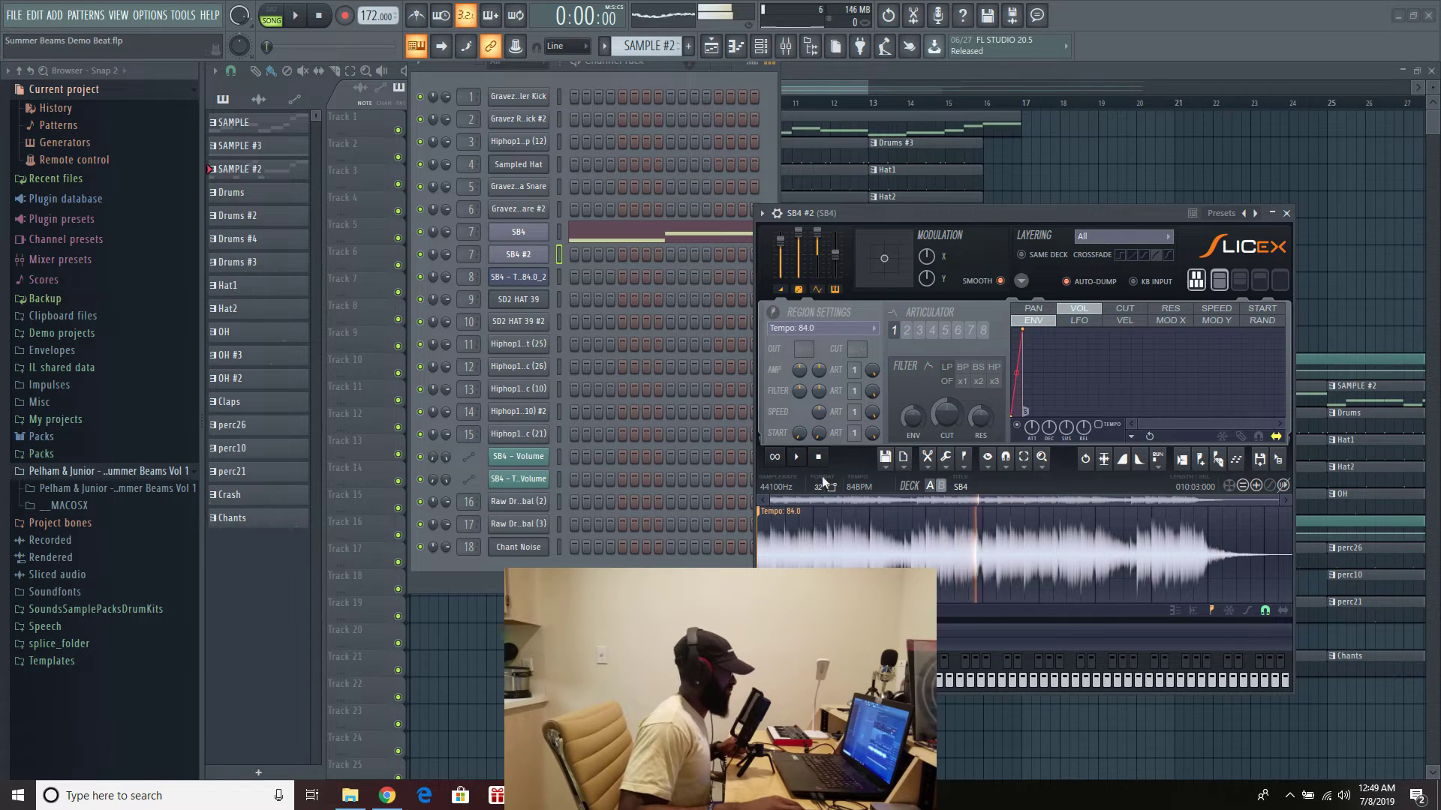
pyautogui.click(810, 458)
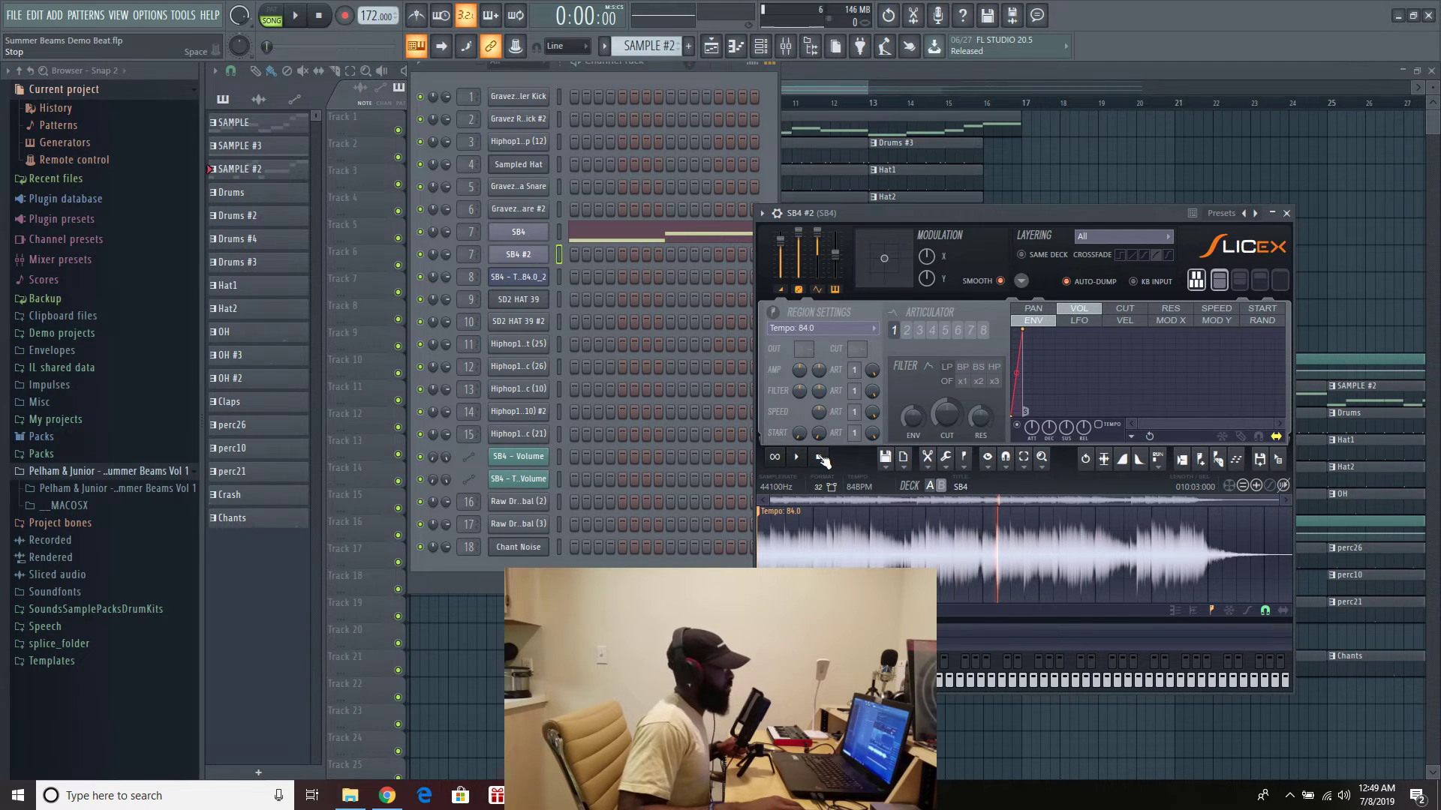
pyautogui.click(651, 83)
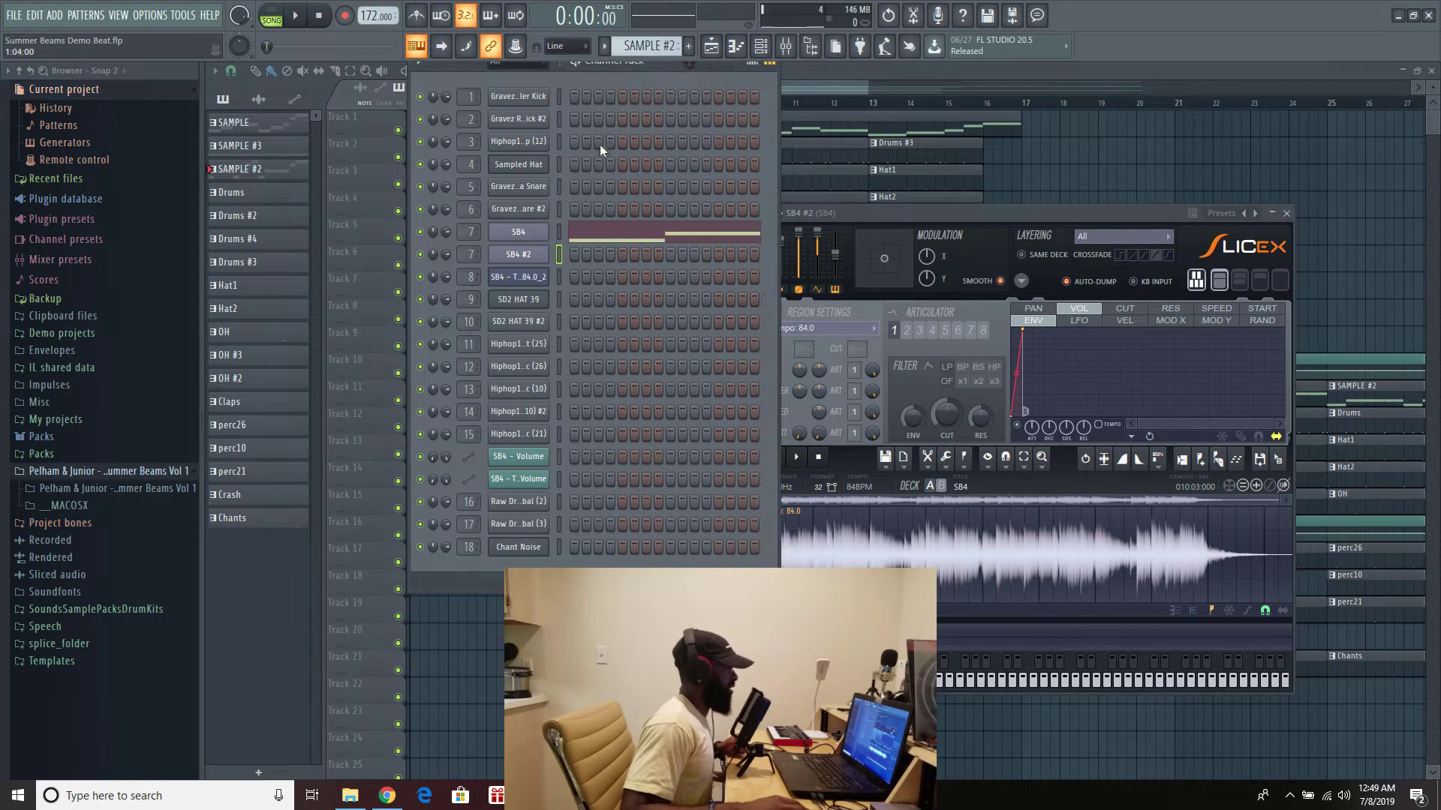
pyautogui.click(1286, 214)
# - Open the SB4 channel's Slicex window and move it above the Channel Rack
pyautogui.click(536, 234)
pyautogui.moveTo(736, 288); pyautogui.dragTo(802, 178)
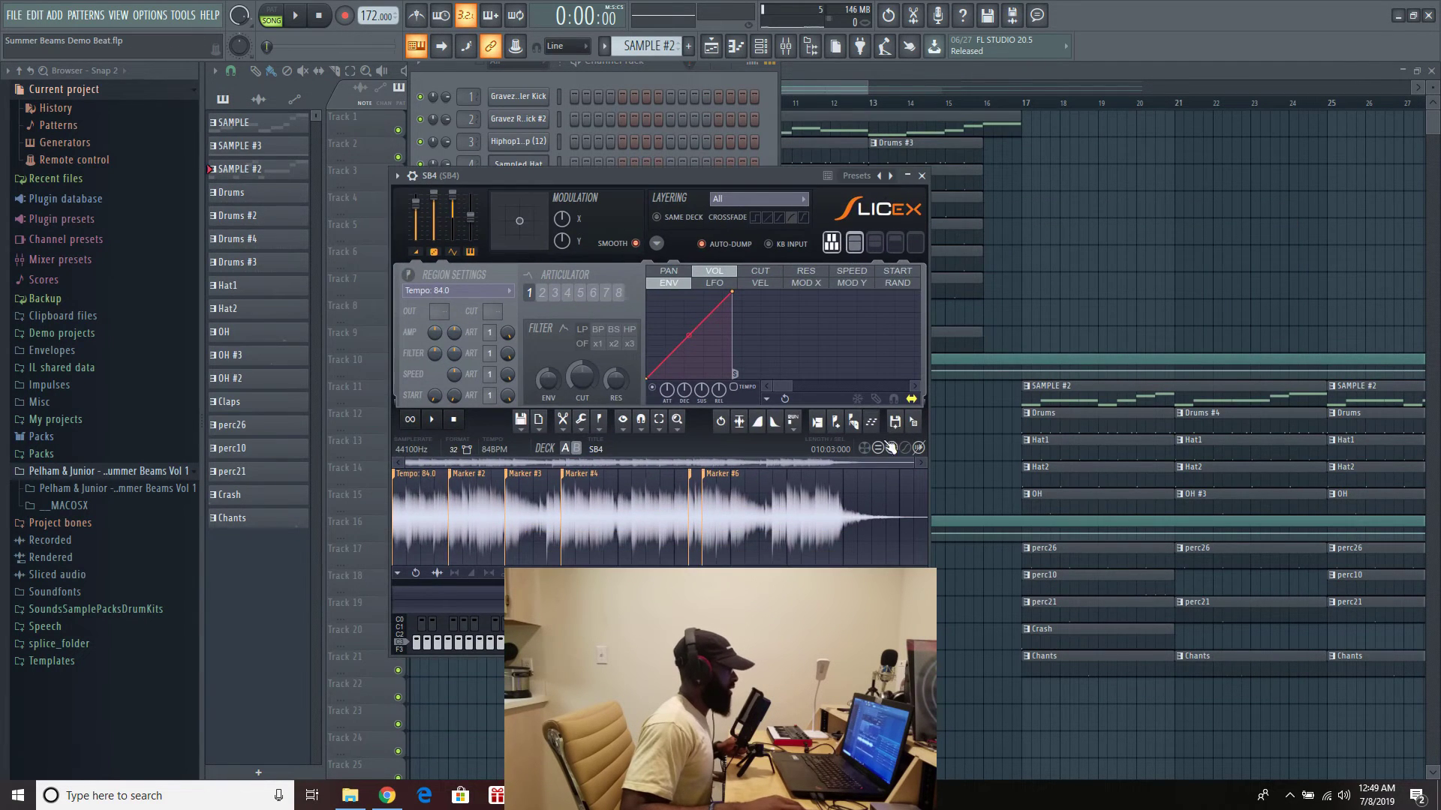
pyautogui.moveTo(911, 469); pyautogui.dragTo(702, 460)
# - Audition SB4's slices one by one with the Z, S, X, D, C, V and G keys
pyautogui.press('z')
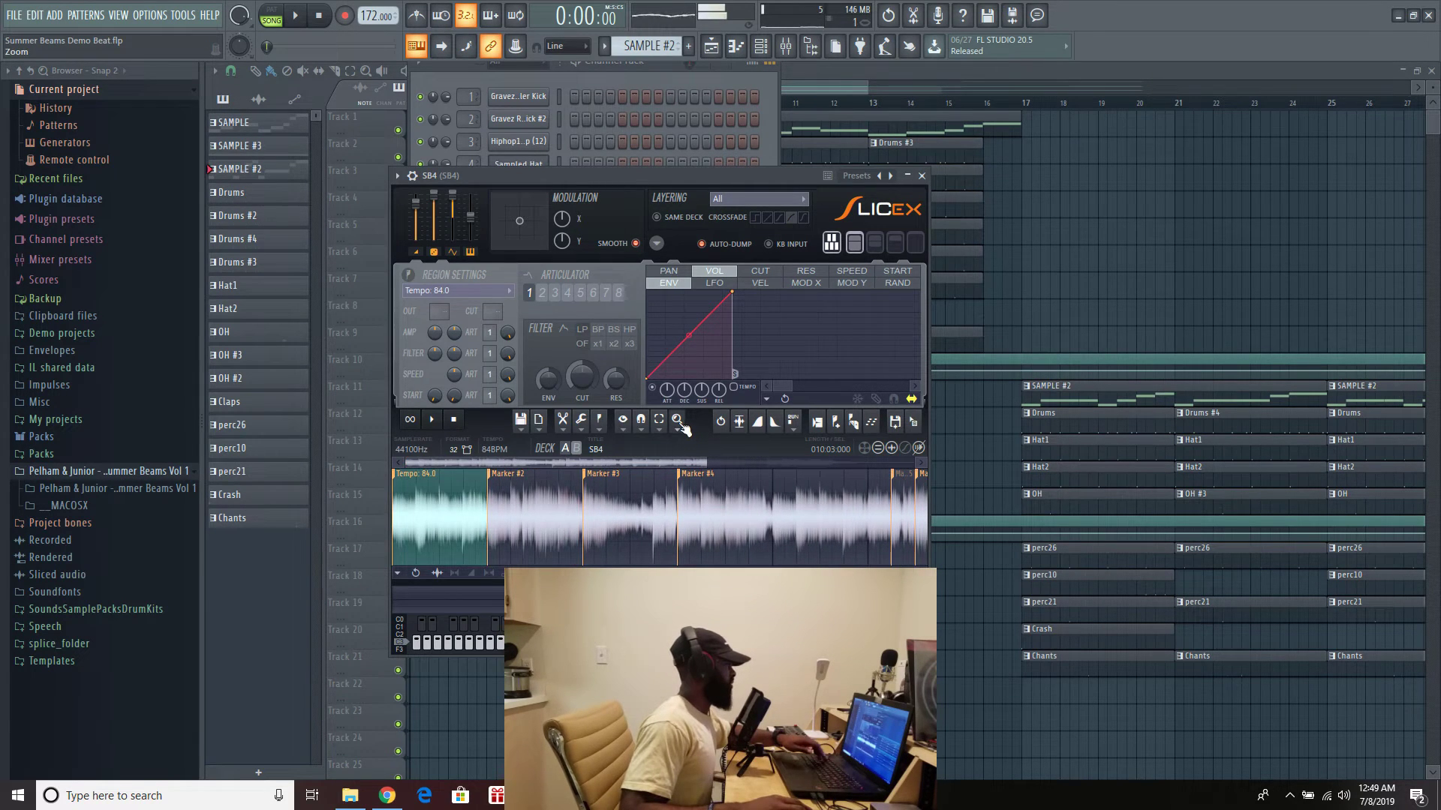
pyautogui.press('s')
pyautogui.press('x')
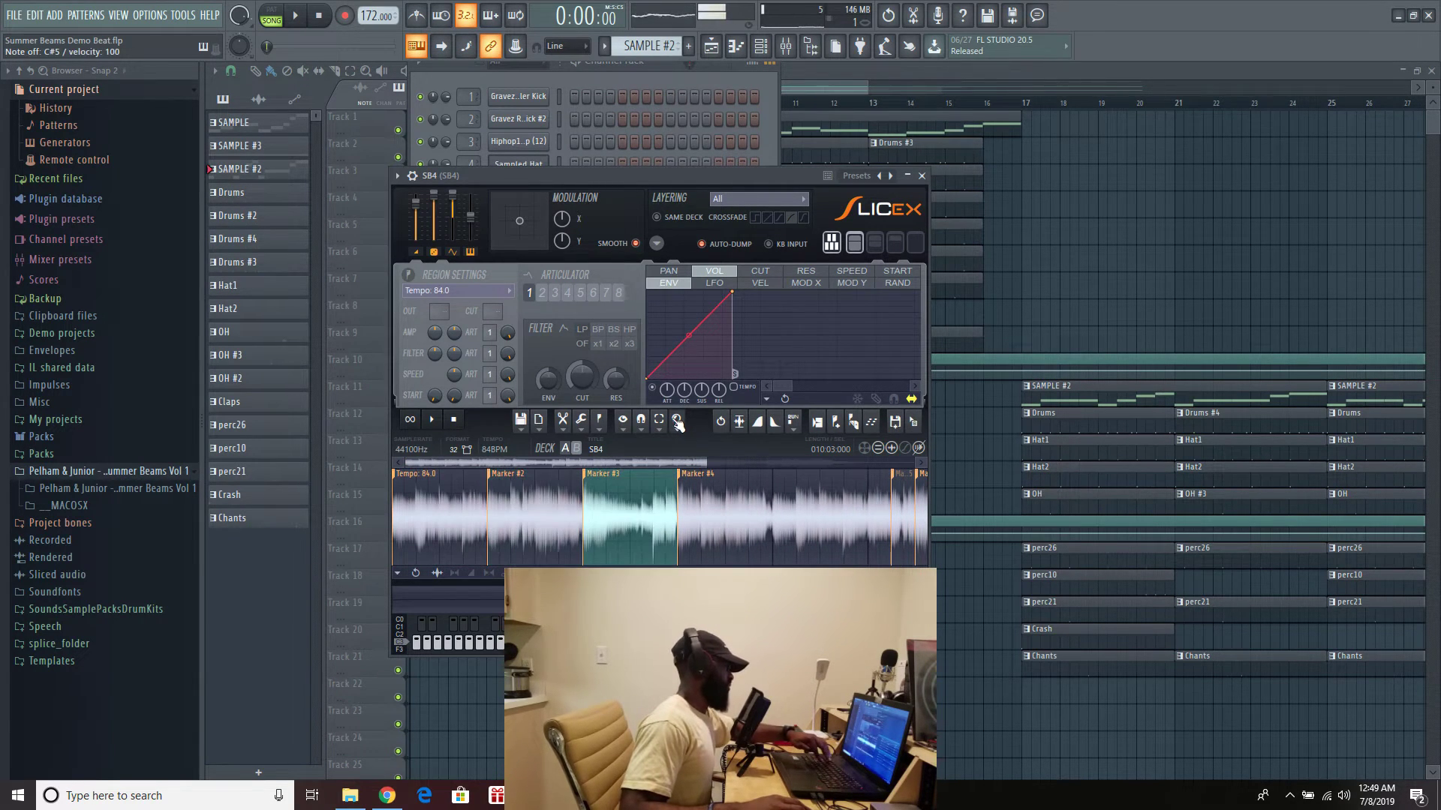
pyautogui.press('d')
pyautogui.press('c')
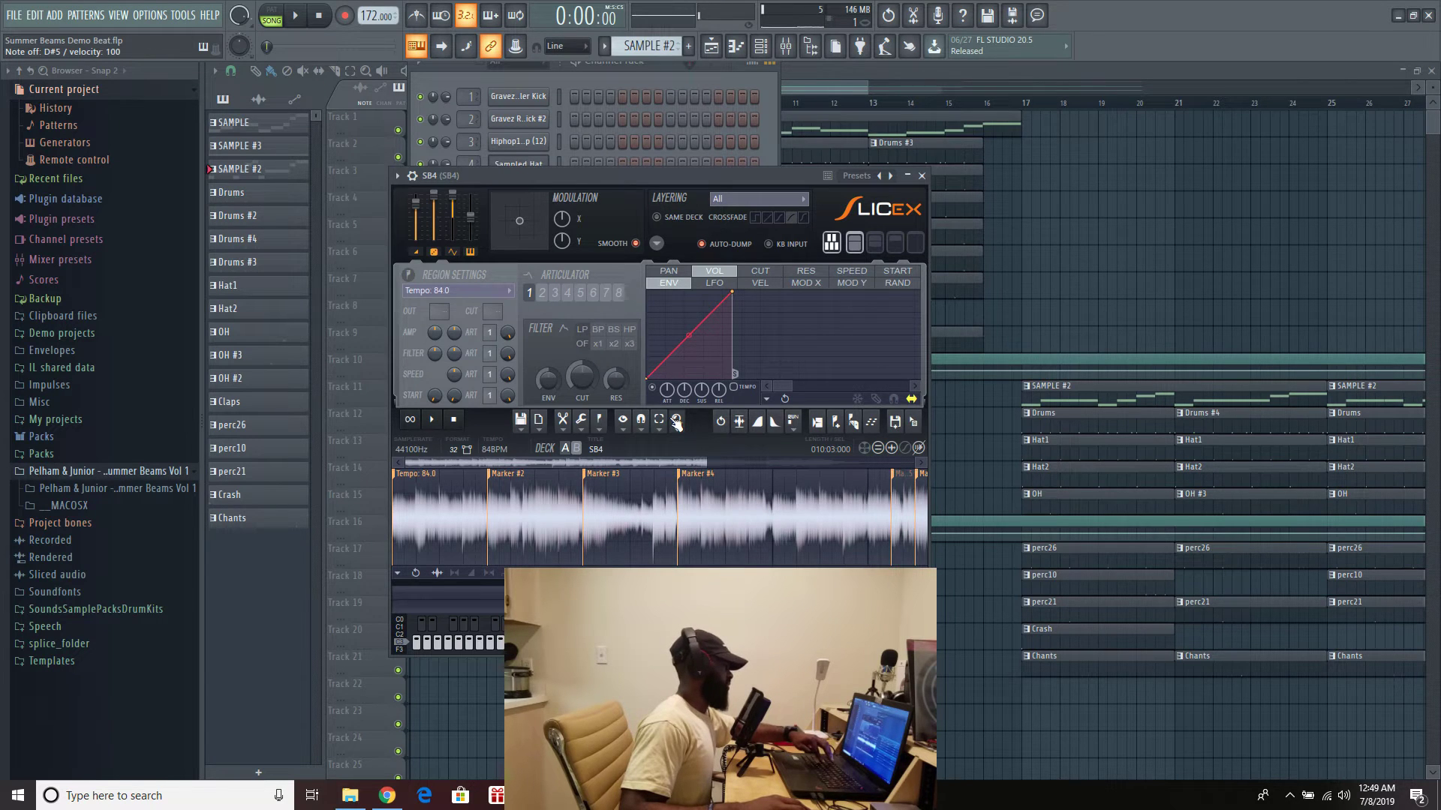
pyautogui.press('v')
pyautogui.press('g')
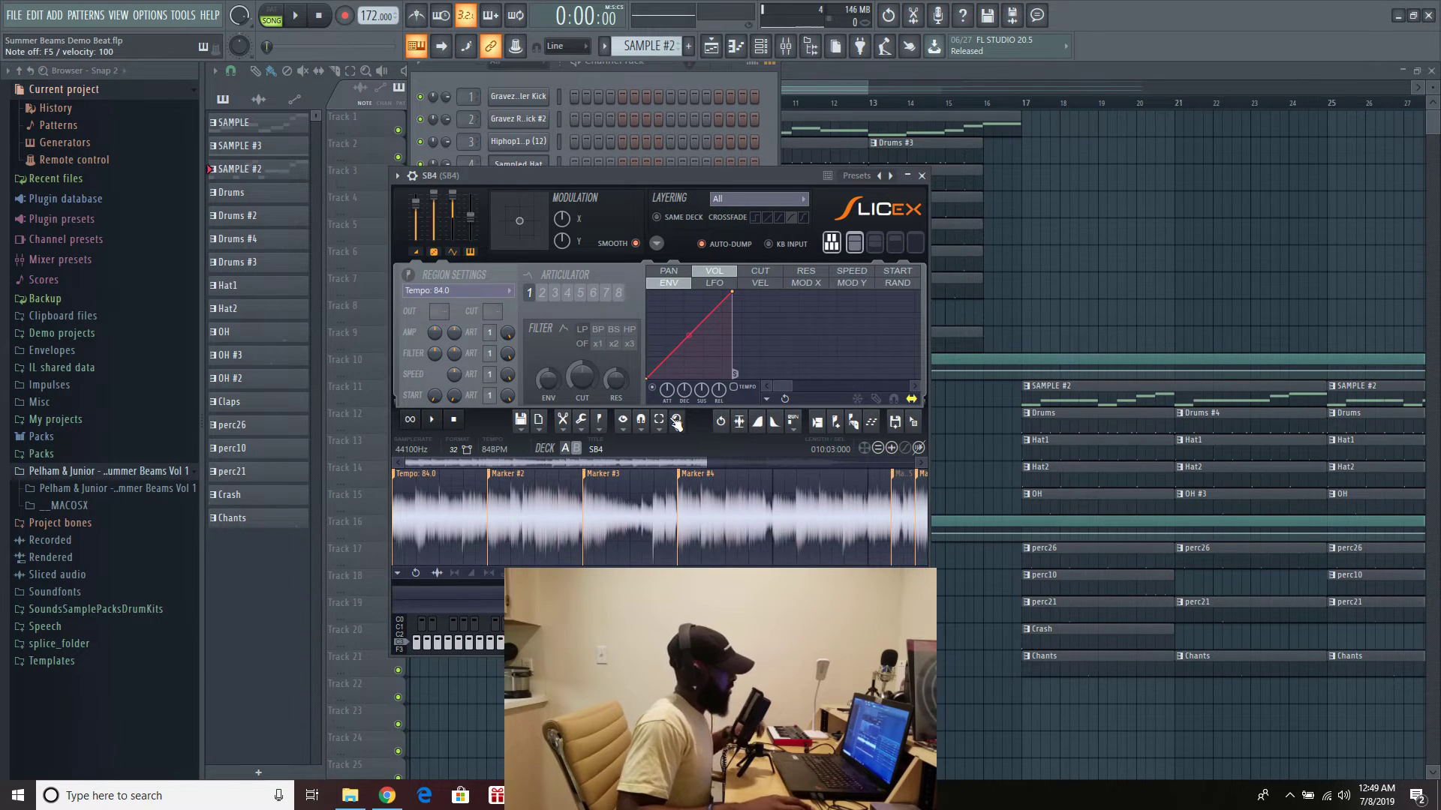
pyautogui.moveTo(708, 462); pyautogui.dragTo(762, 464)
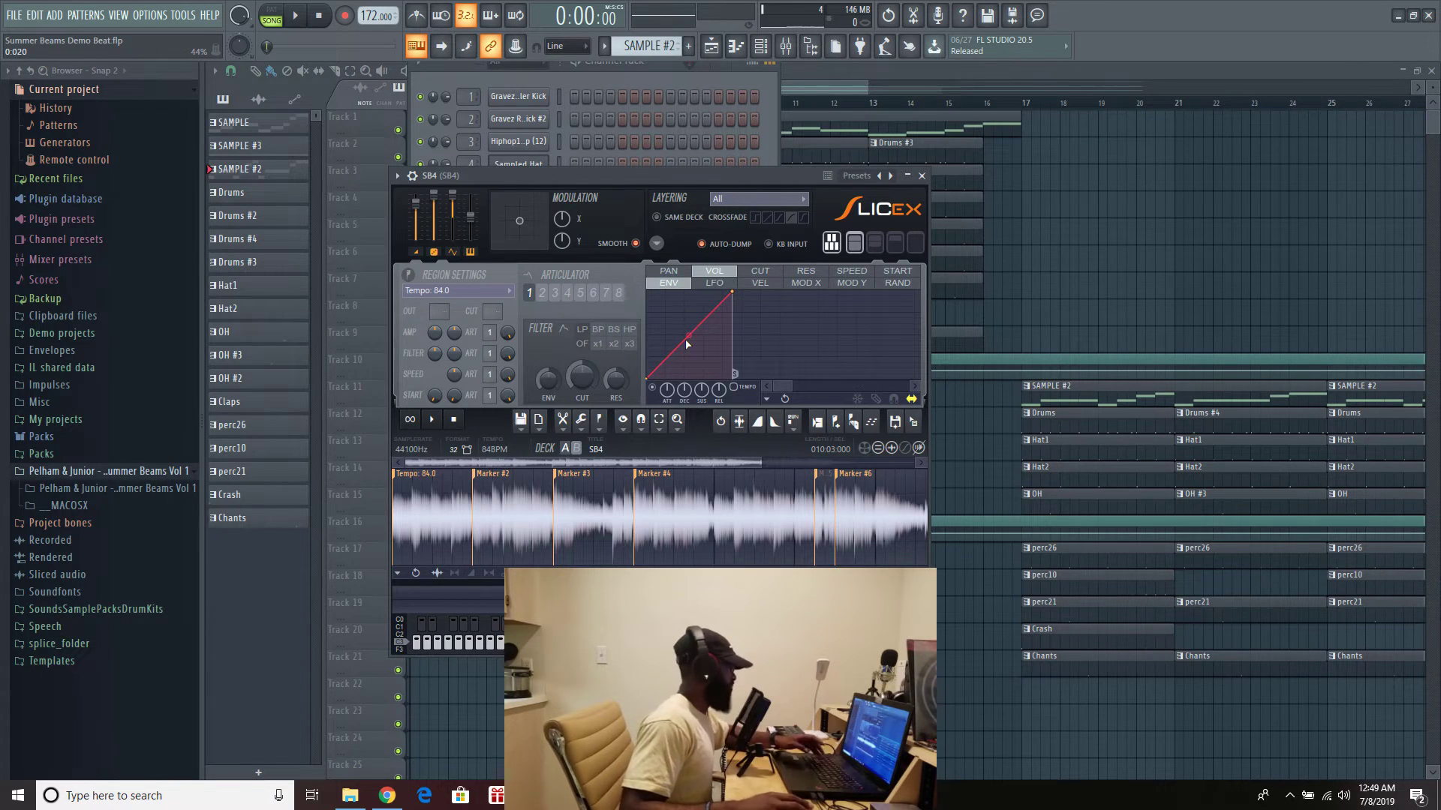
pyautogui.press('z')
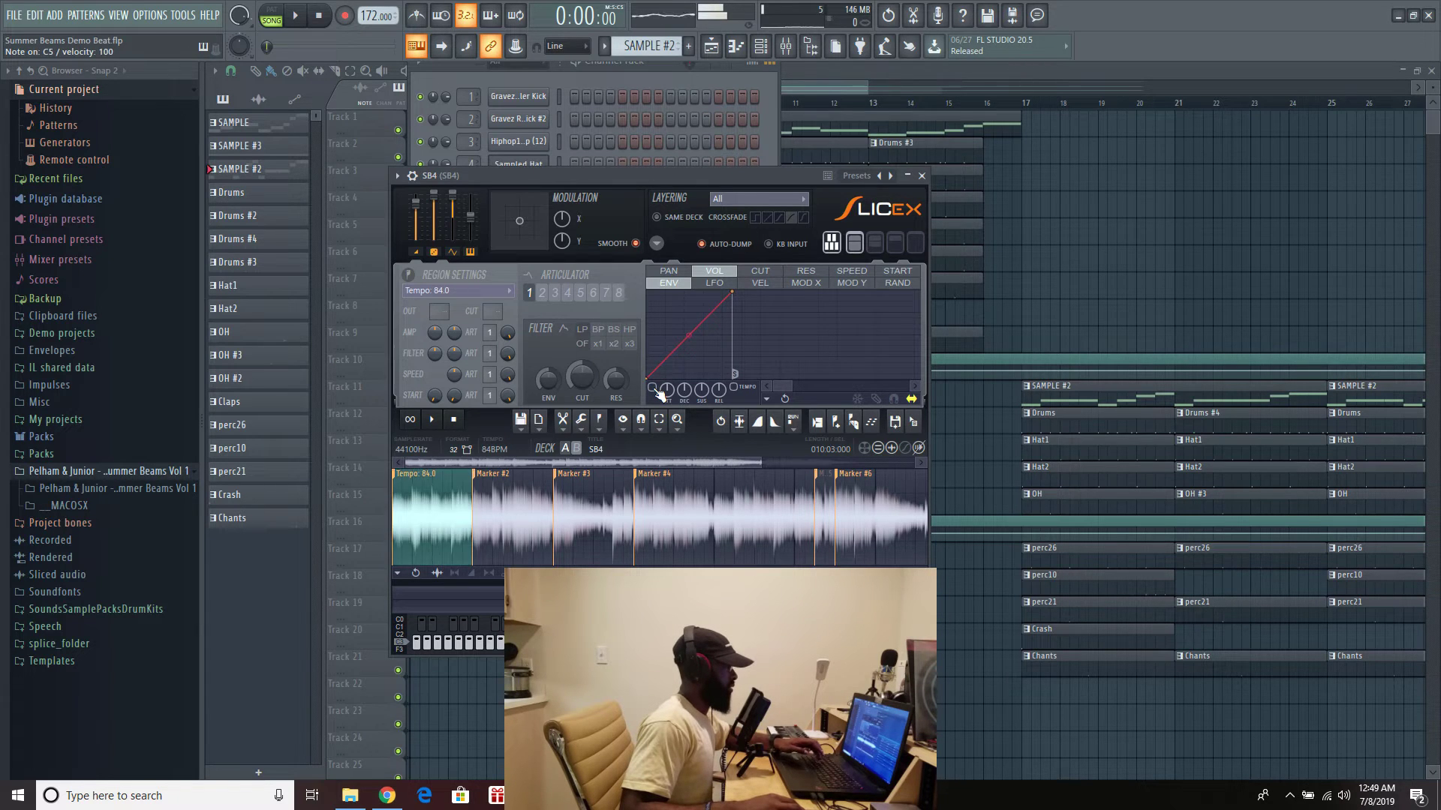
pyautogui.press('z')
pyautogui.press('z')
pyautogui.press('z')
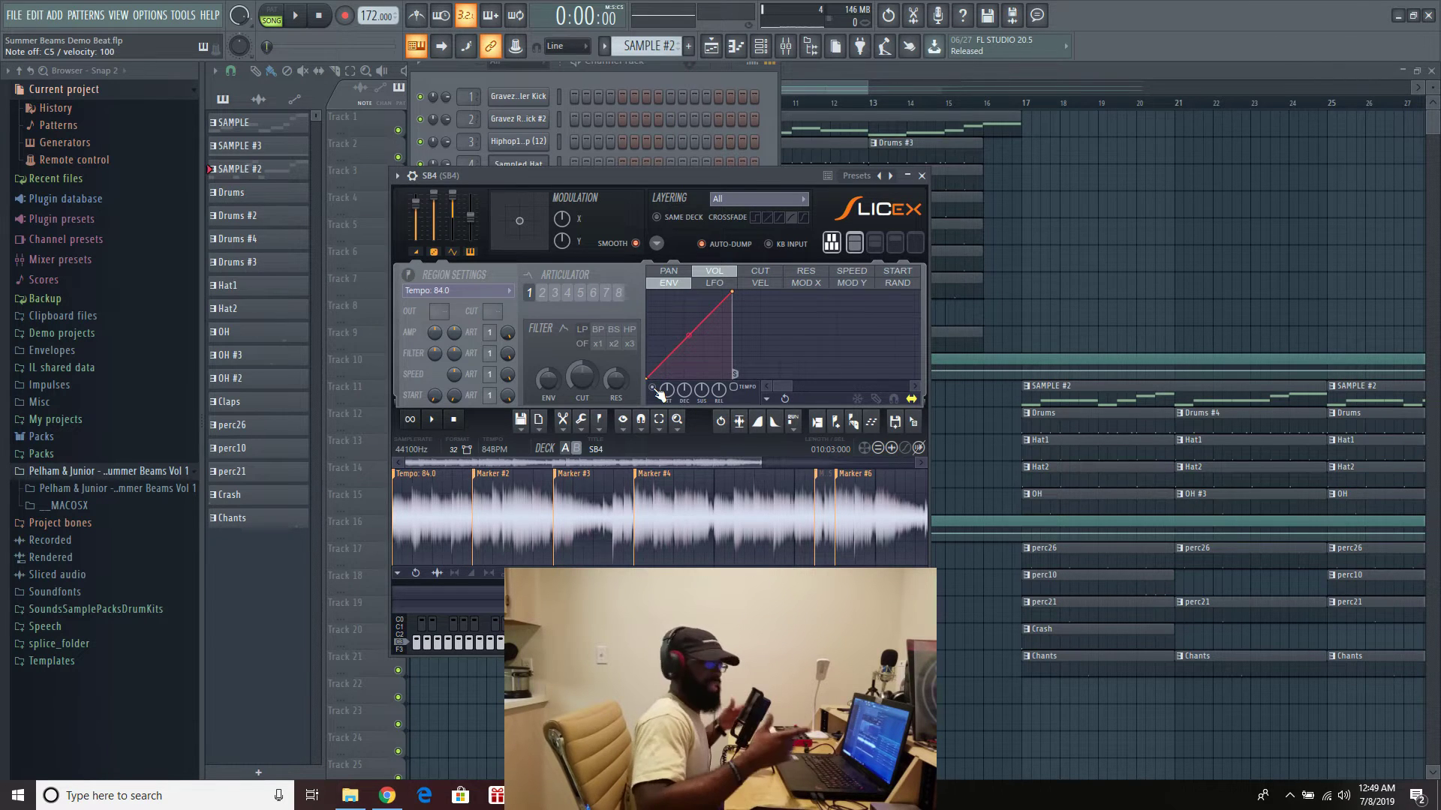
# - Close Slicex and view the SB4 clip's notes in the Piano roll, then close it
pyautogui.click(922, 176)
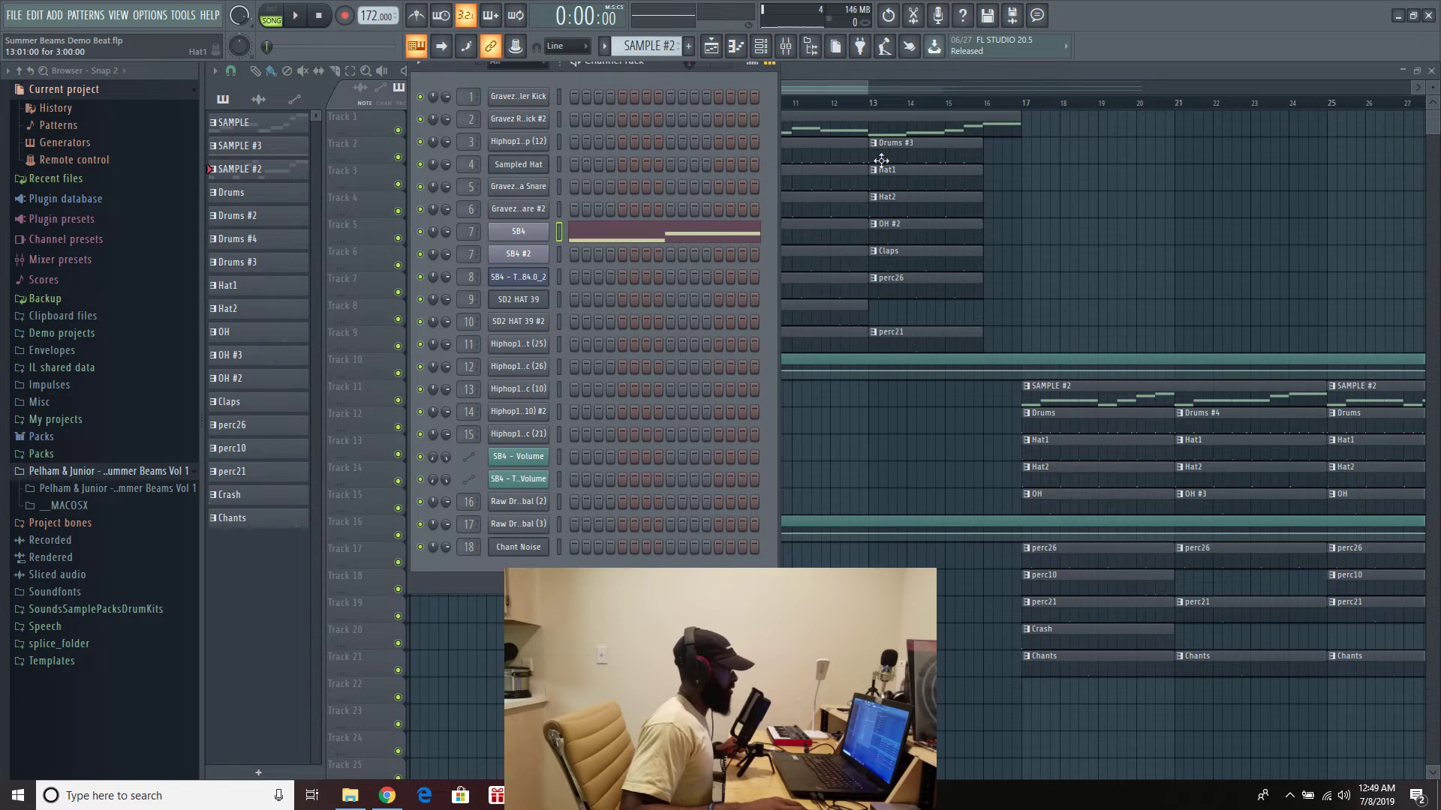
pyautogui.click(839, 90)
pyautogui.doubleClick(569, 121)
pyautogui.scroll(3, 758, 89)
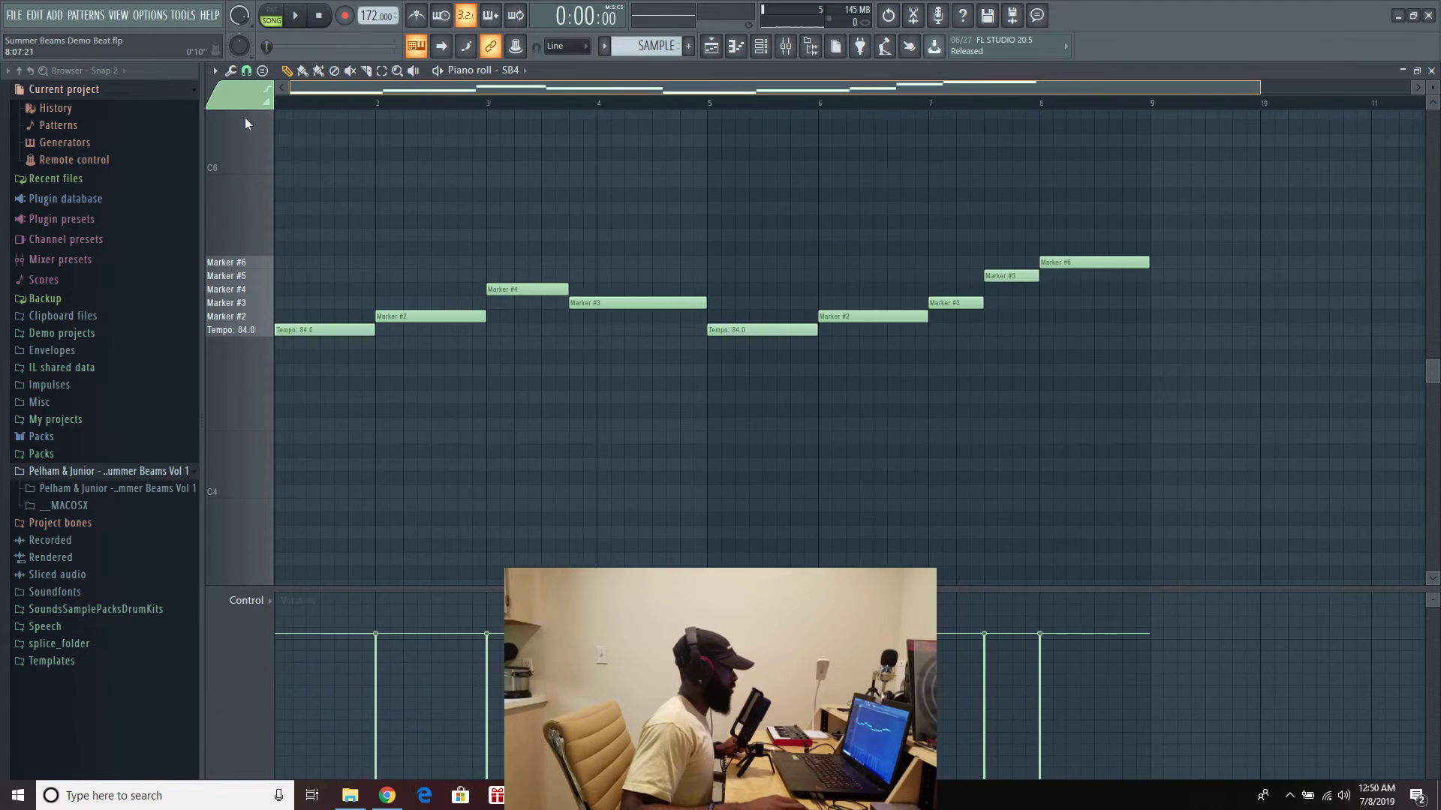
pyautogui.scroll(-2, 1255, 88)
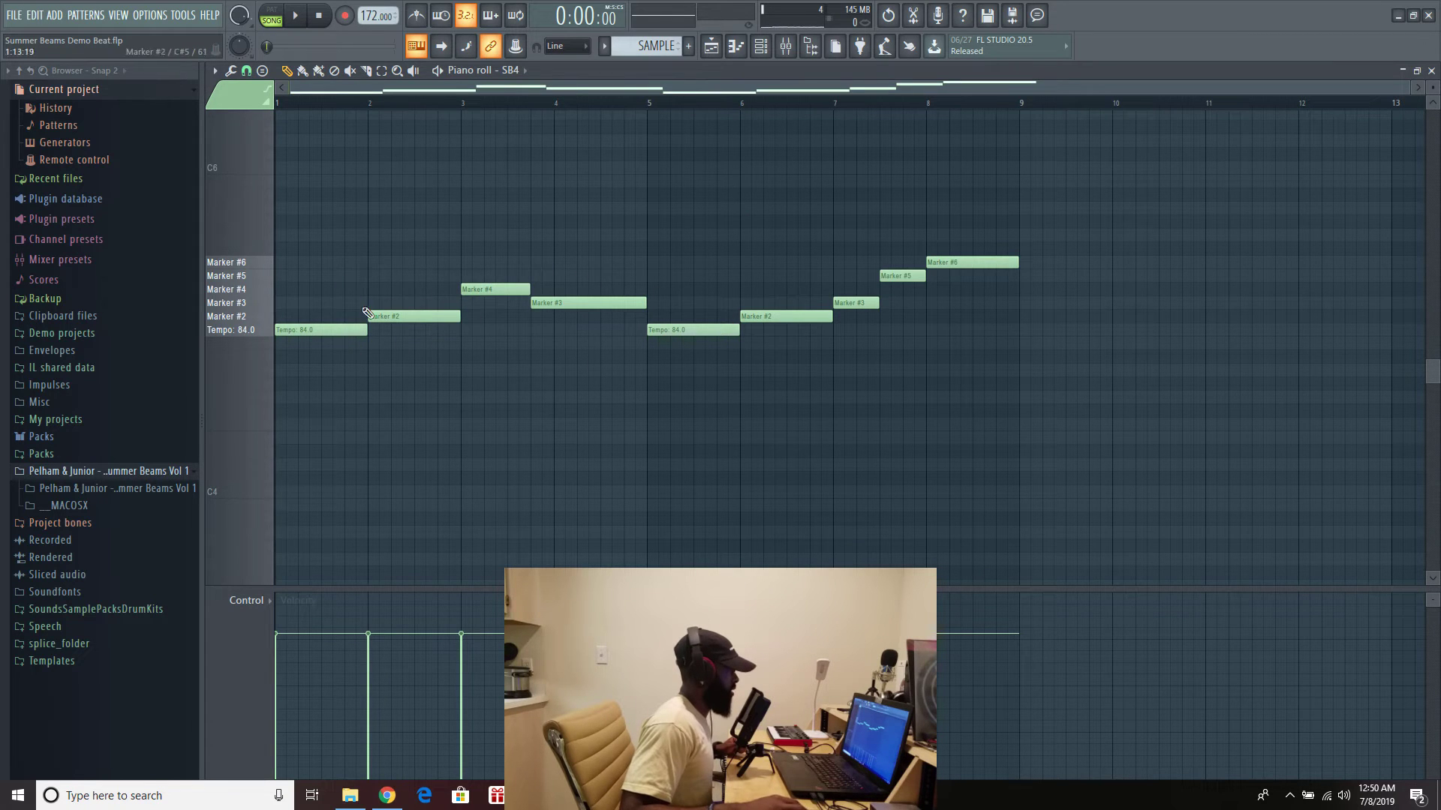
pyautogui.click(734, 59)
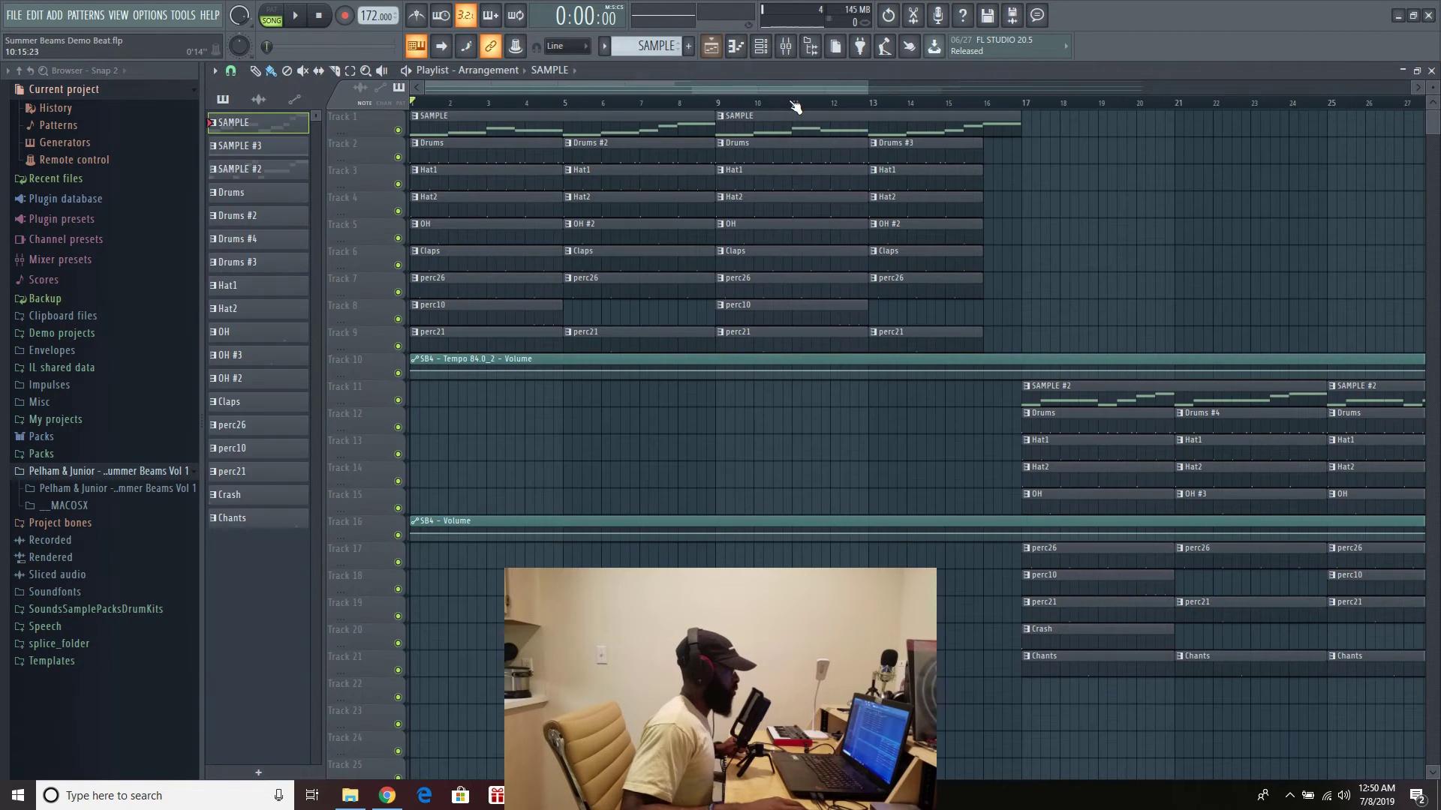
# - View the SAMPLE #2 clip's slice notes, then return to the arrangement
pyautogui.scroll(-3, 787, 92)
pyautogui.doubleClick(733, 394)
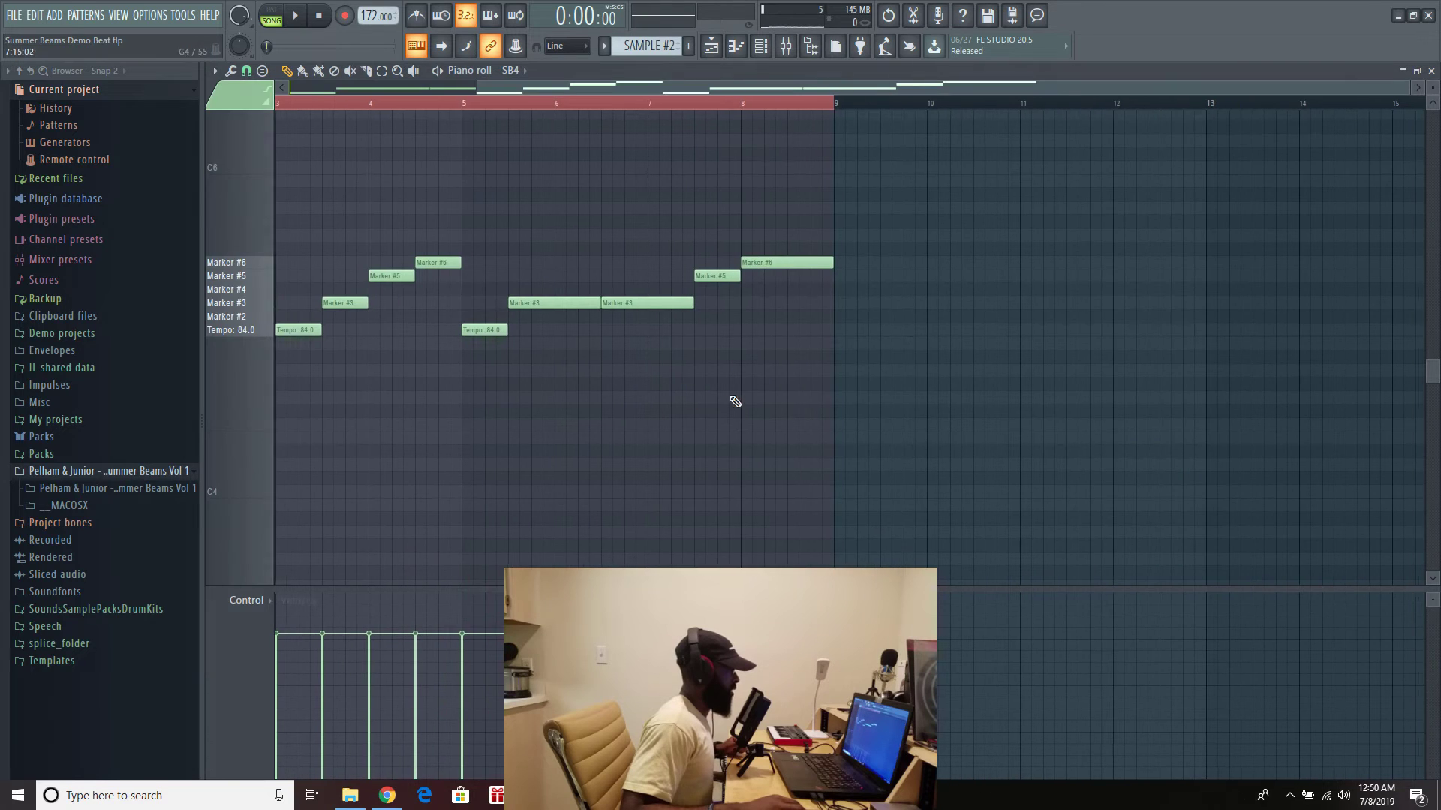
pyautogui.moveTo(719, 92); pyautogui.dragTo(592, 107)
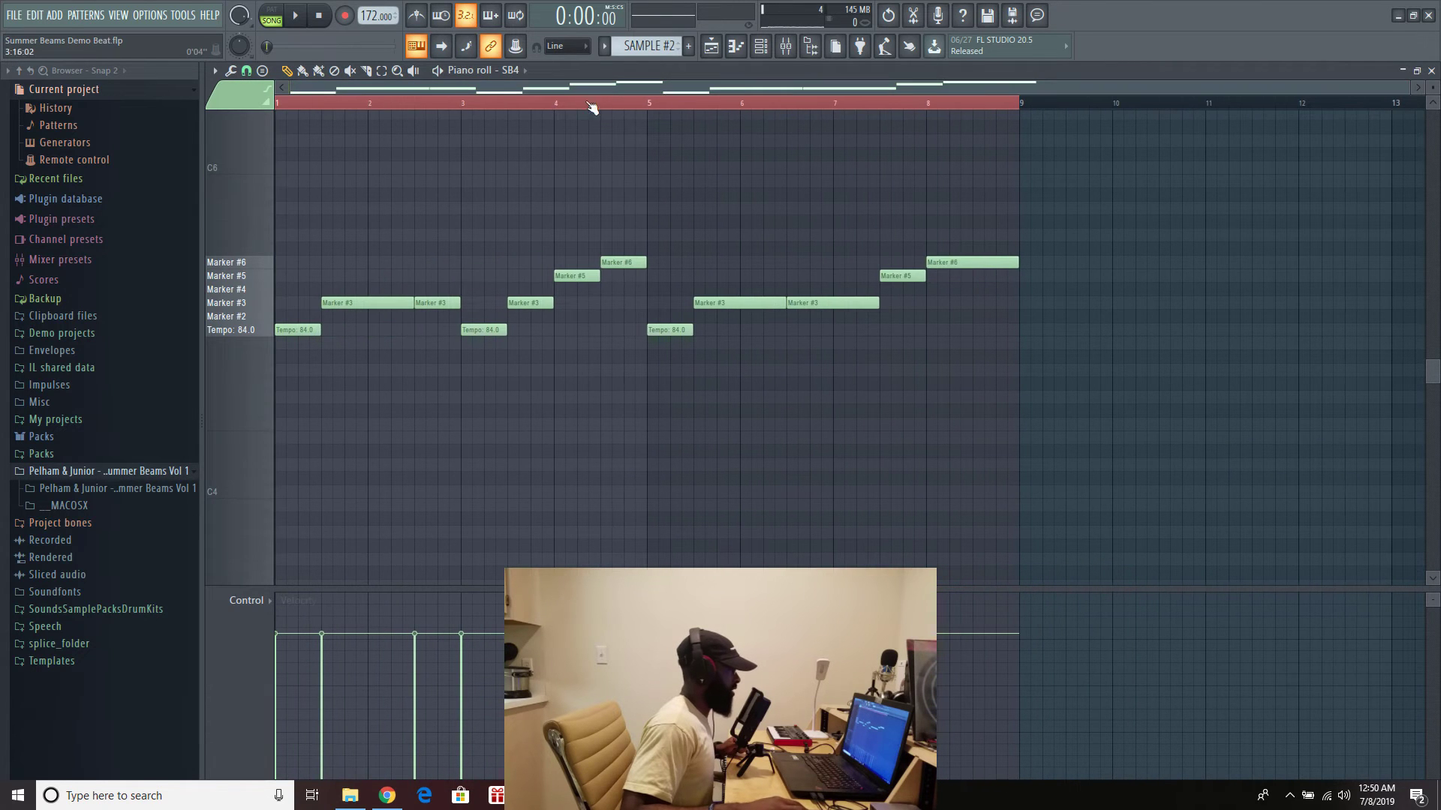
pyautogui.click(719, 108)
pyautogui.click(711, 46)
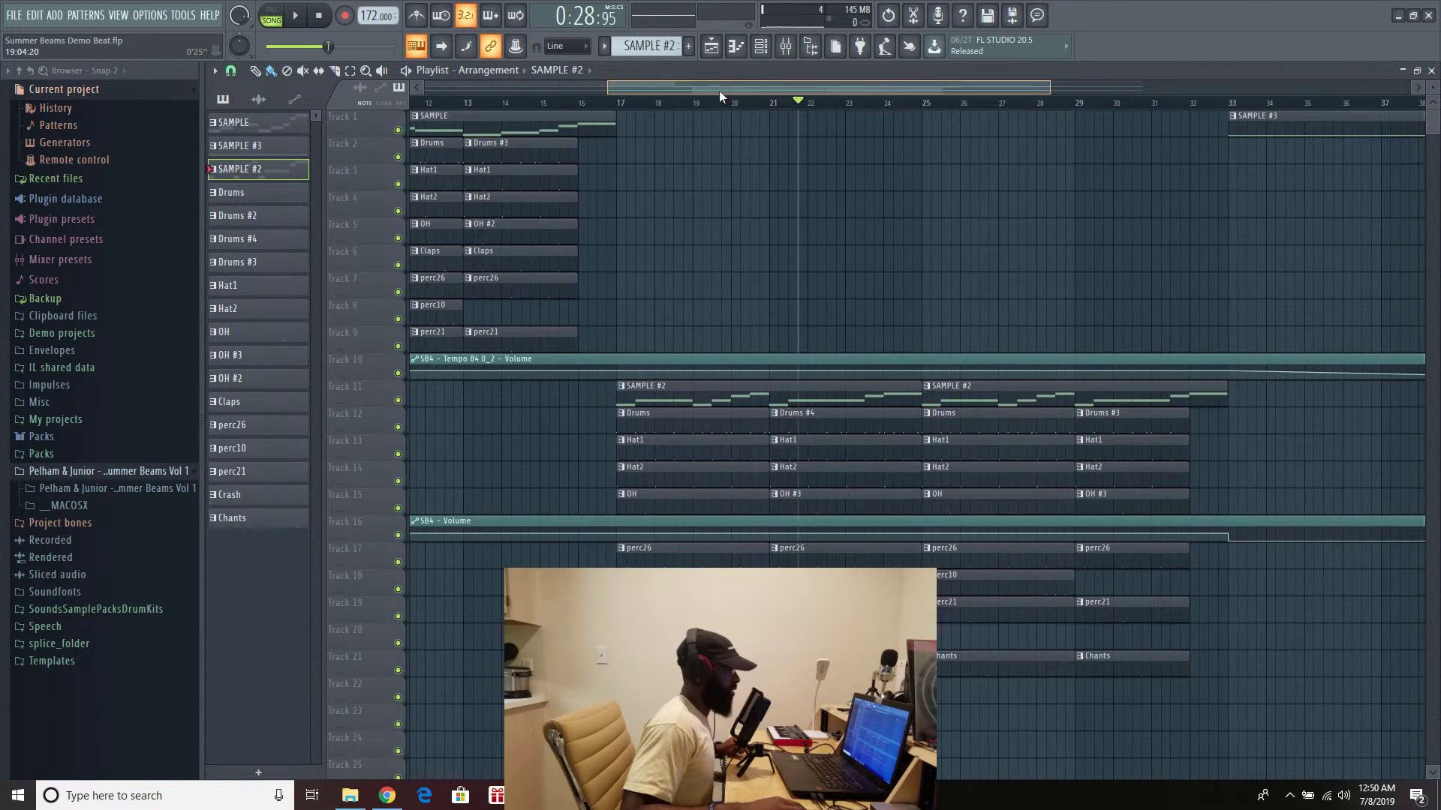
# - View the SAMPLE #3 clip's notes, return to the Playlist, and stop at 0:00:00
pyautogui.moveTo(719, 90); pyautogui.dragTo(903, 106)
pyautogui.doubleClick(903, 106)
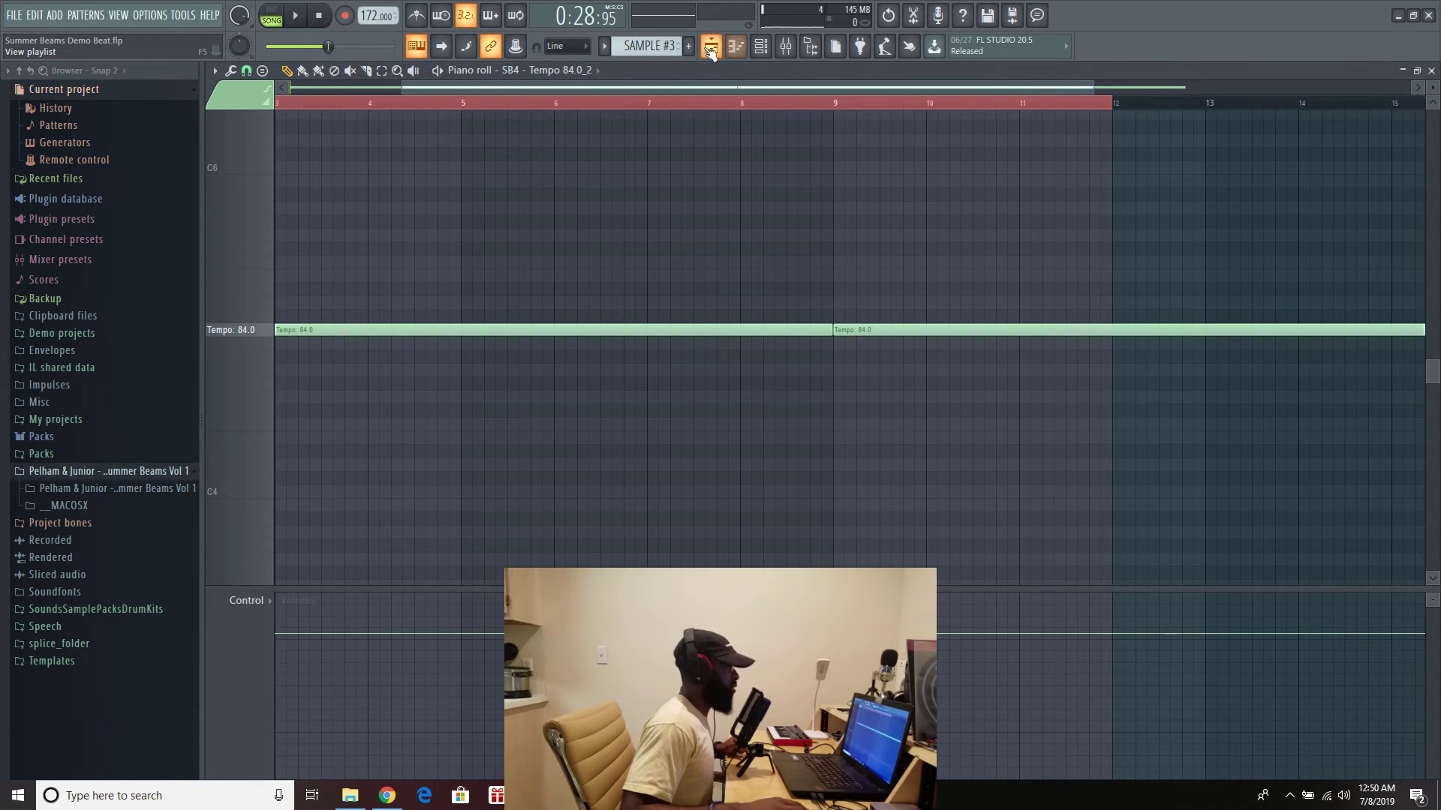
pyautogui.click(737, 46)
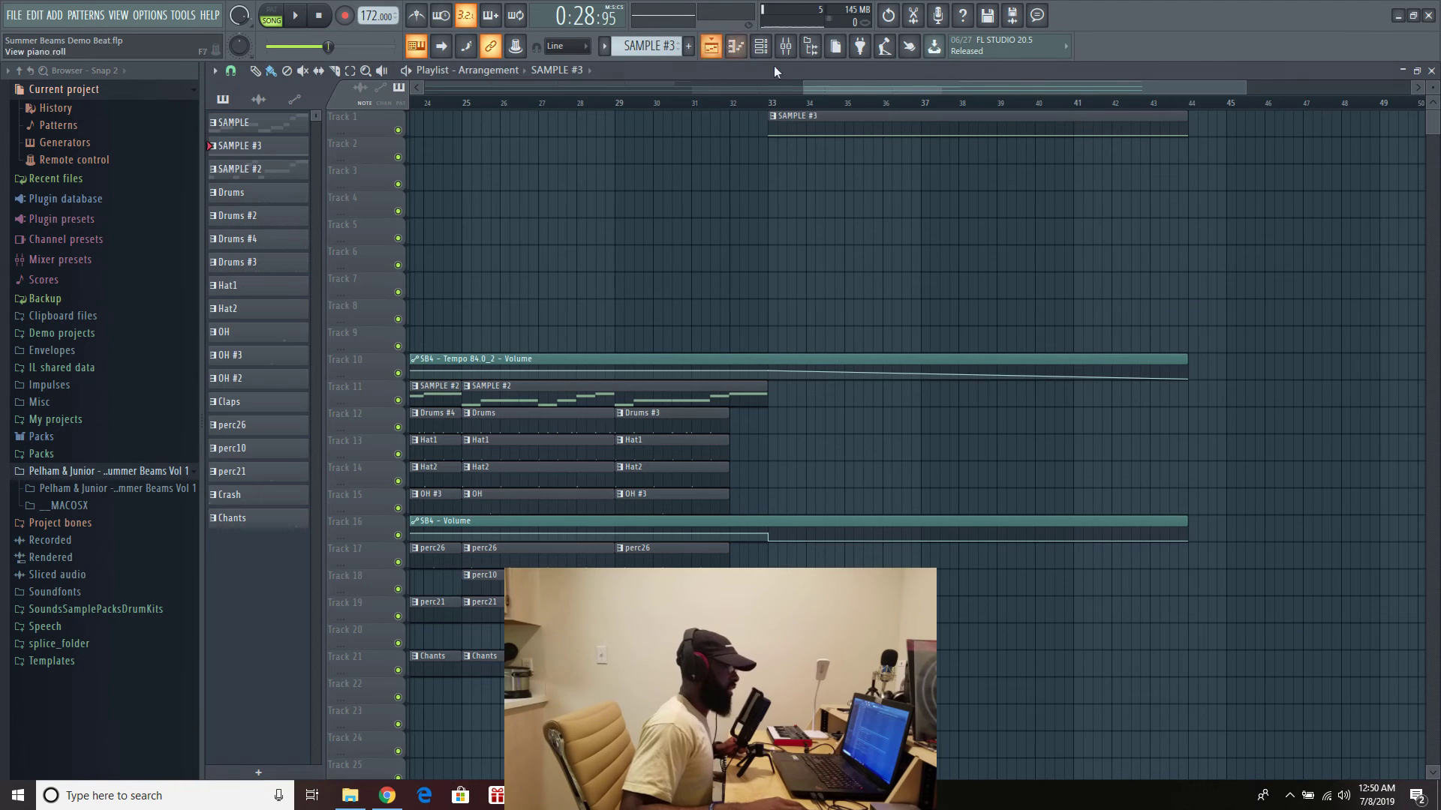
pyautogui.click(828, 84)
pyautogui.moveTo(863, 90); pyautogui.dragTo(670, 89)
pyautogui.click(320, 15)
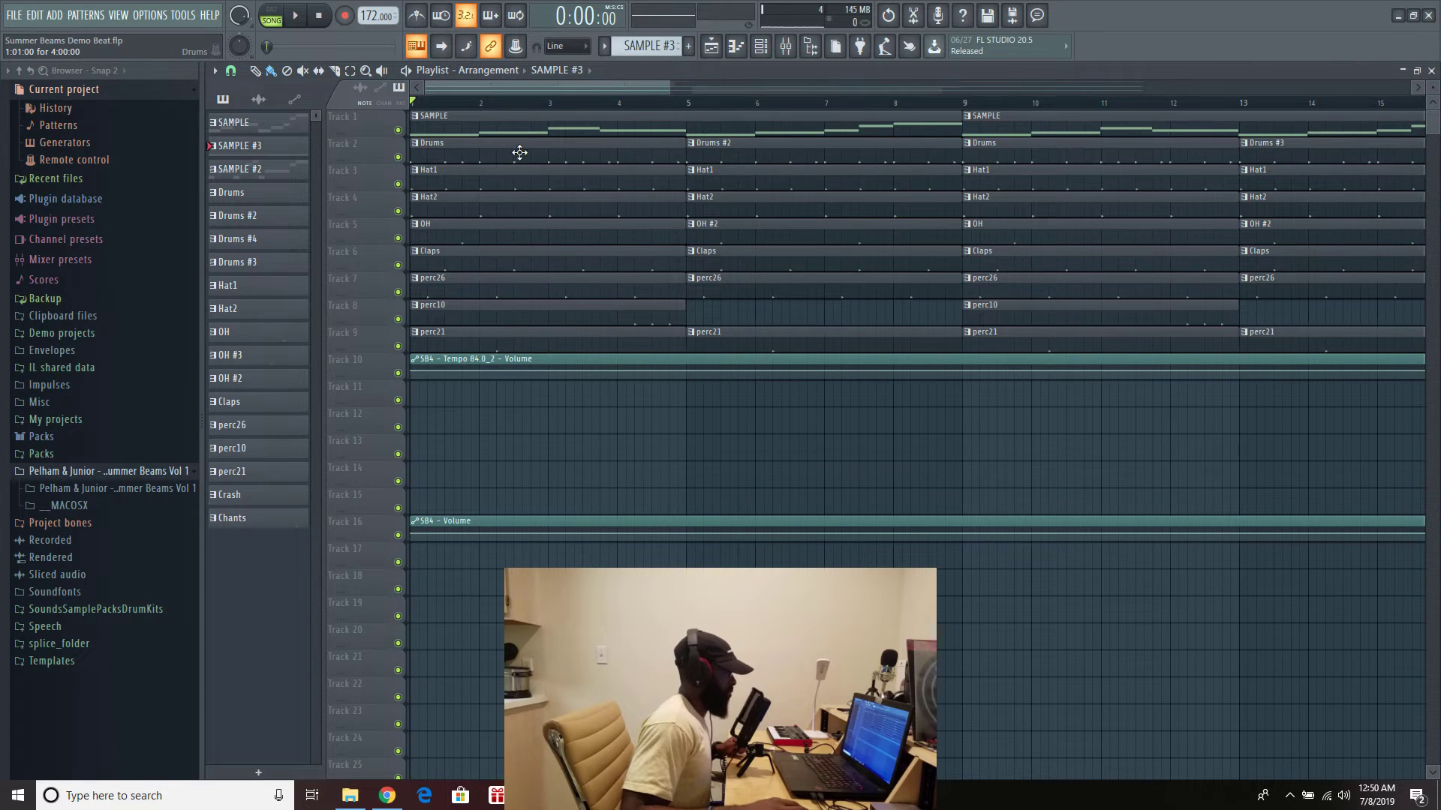
pyautogui.moveTo(661, 88); pyautogui.dragTo(895, 214)
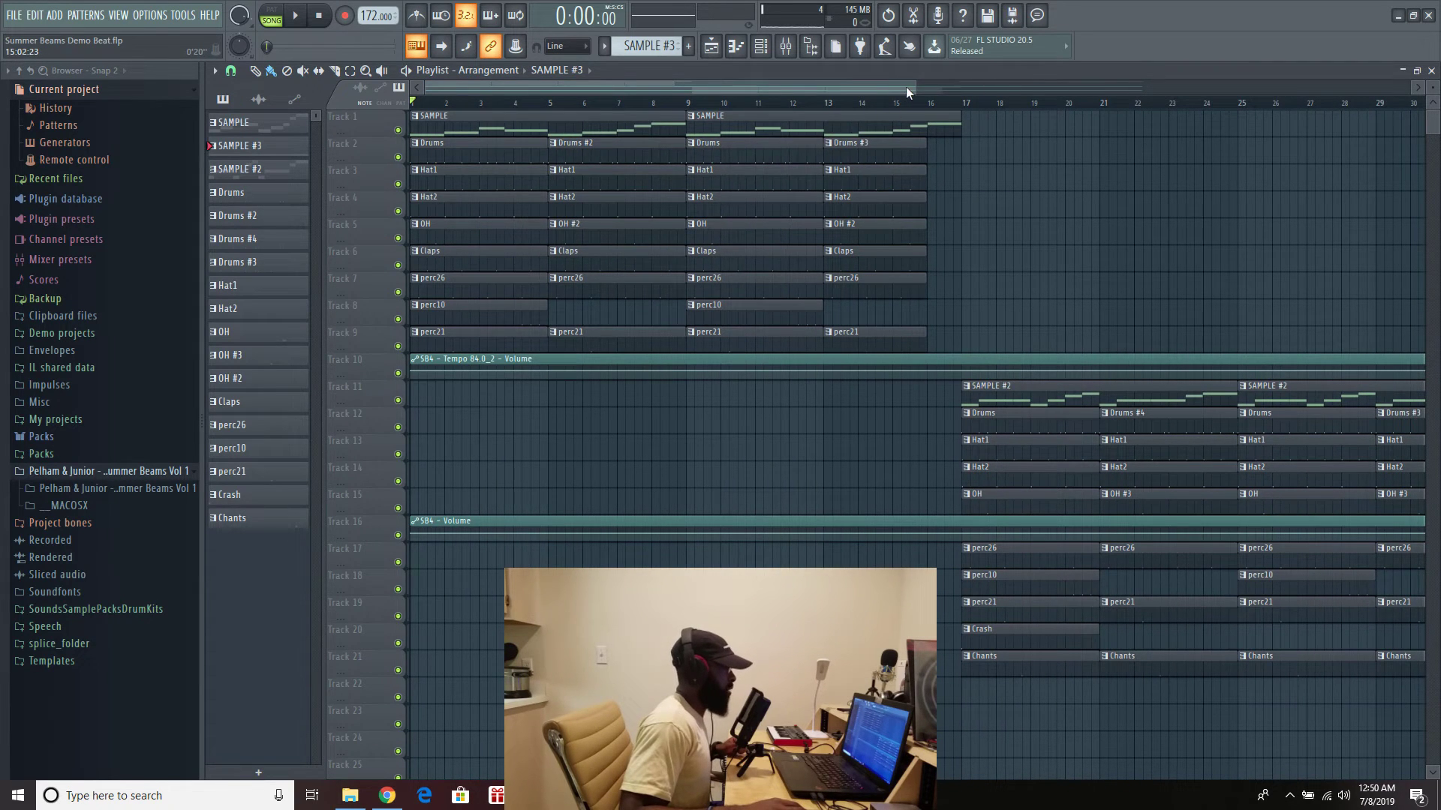
pyautogui.moveTo(912, 93); pyautogui.dragTo(1289, 115)
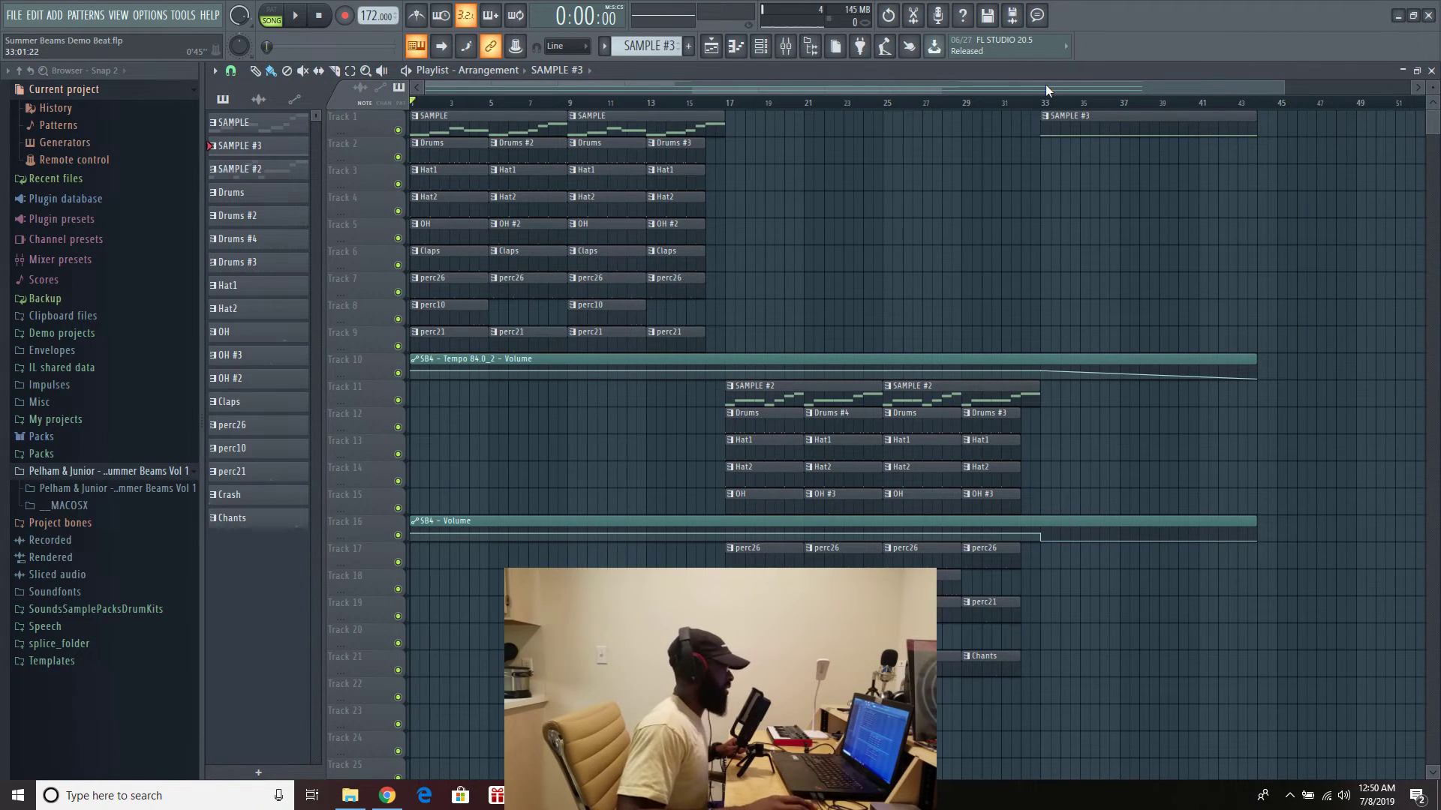
pyautogui.moveTo(1280, 92); pyautogui.dragTo(803, 110)
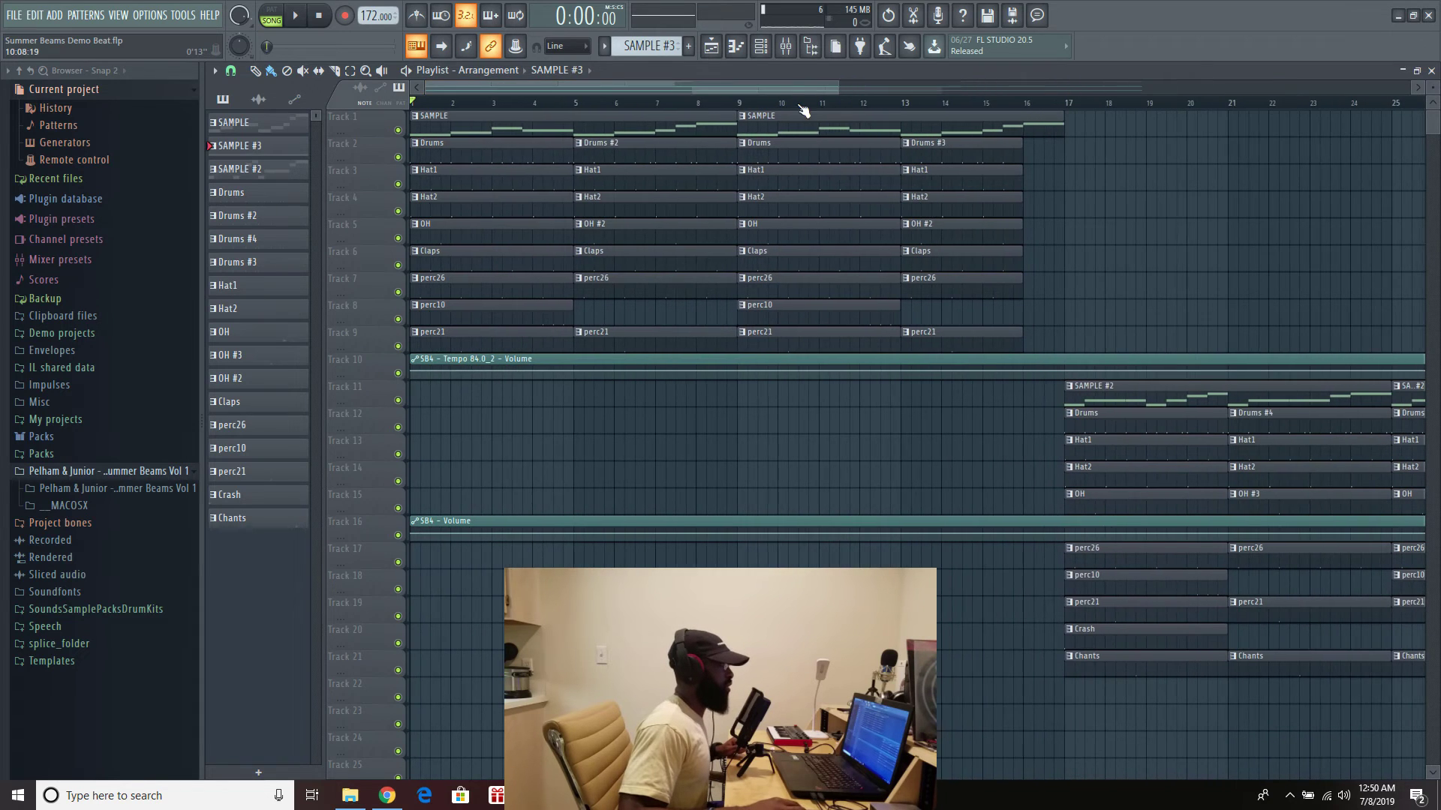
pyautogui.click(761, 46)
# - Hide the Channel Rack and play the beat, scrolling the Playlist along to bar 41
pyautogui.click(761, 46)
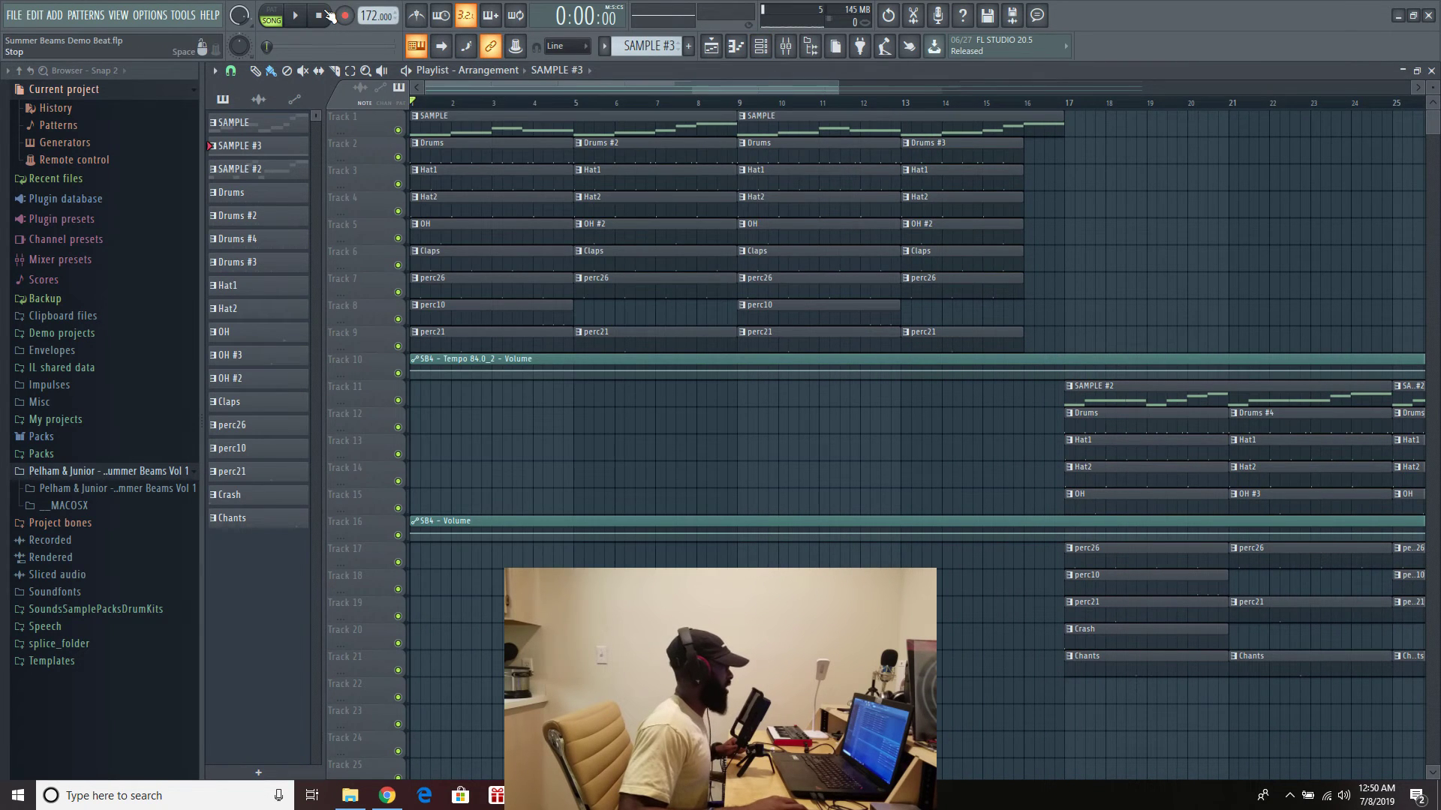
pyautogui.click(298, 19)
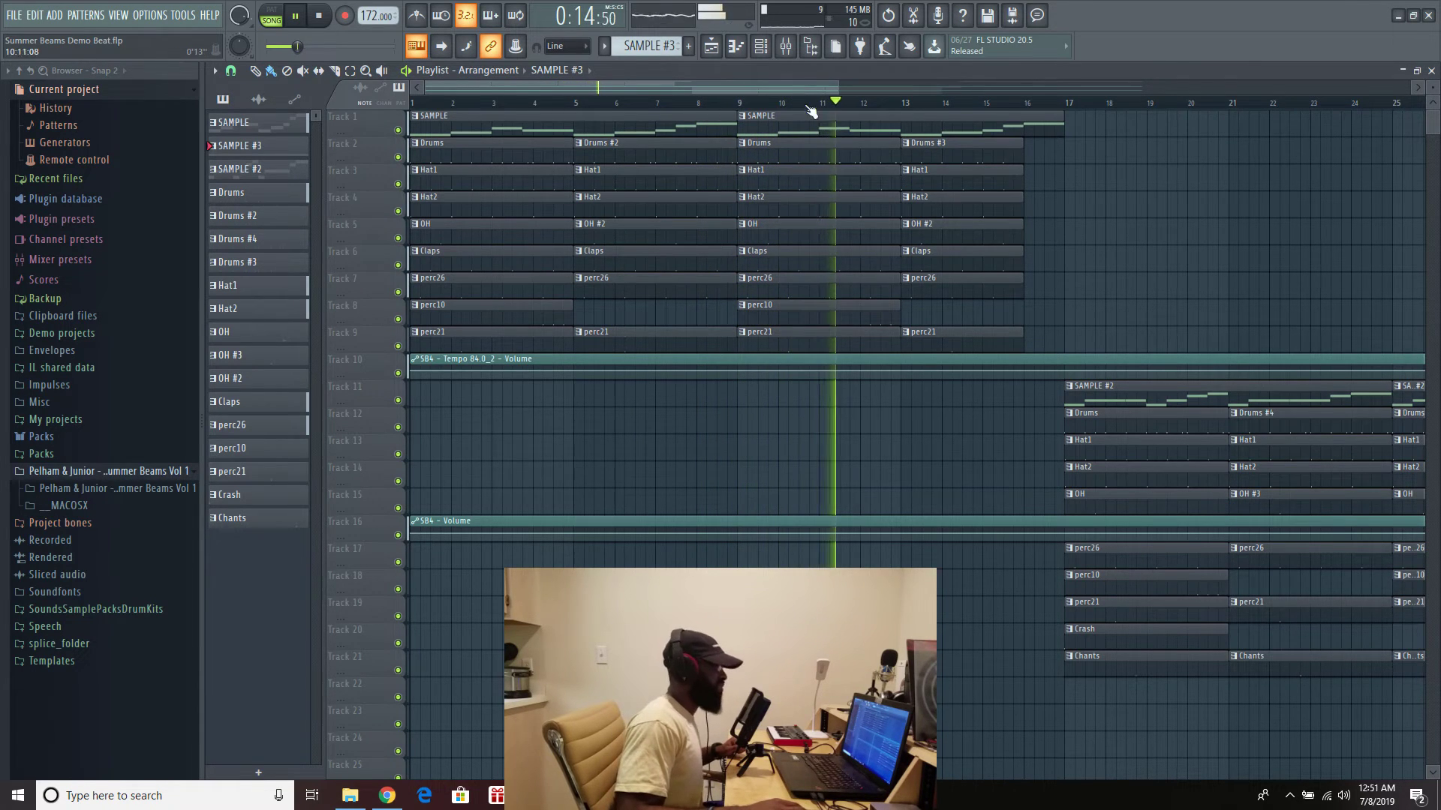
pyautogui.moveTo(776, 84); pyautogui.dragTo(1011, 90)
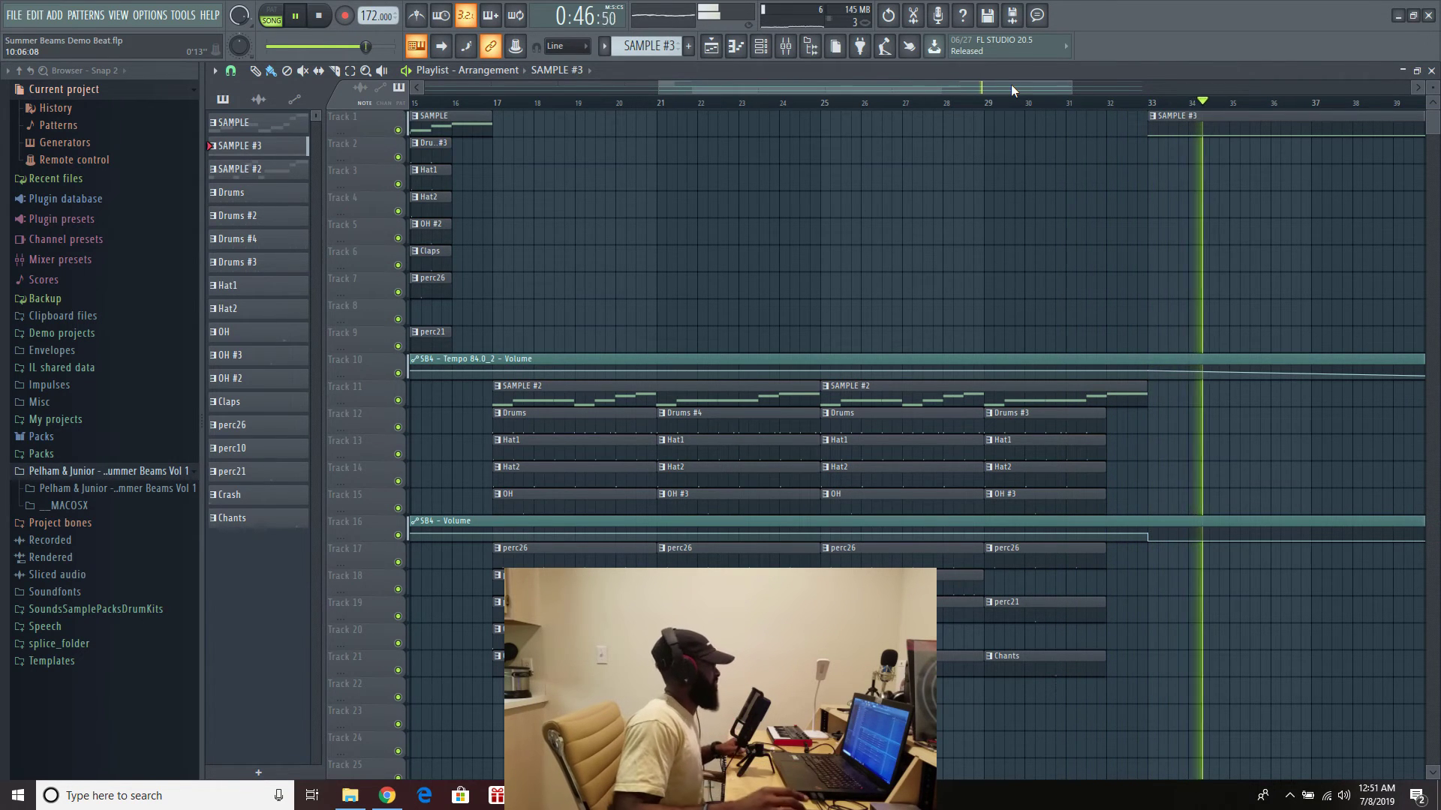
pyautogui.moveTo(1014, 84); pyautogui.dragTo(1175, 88)
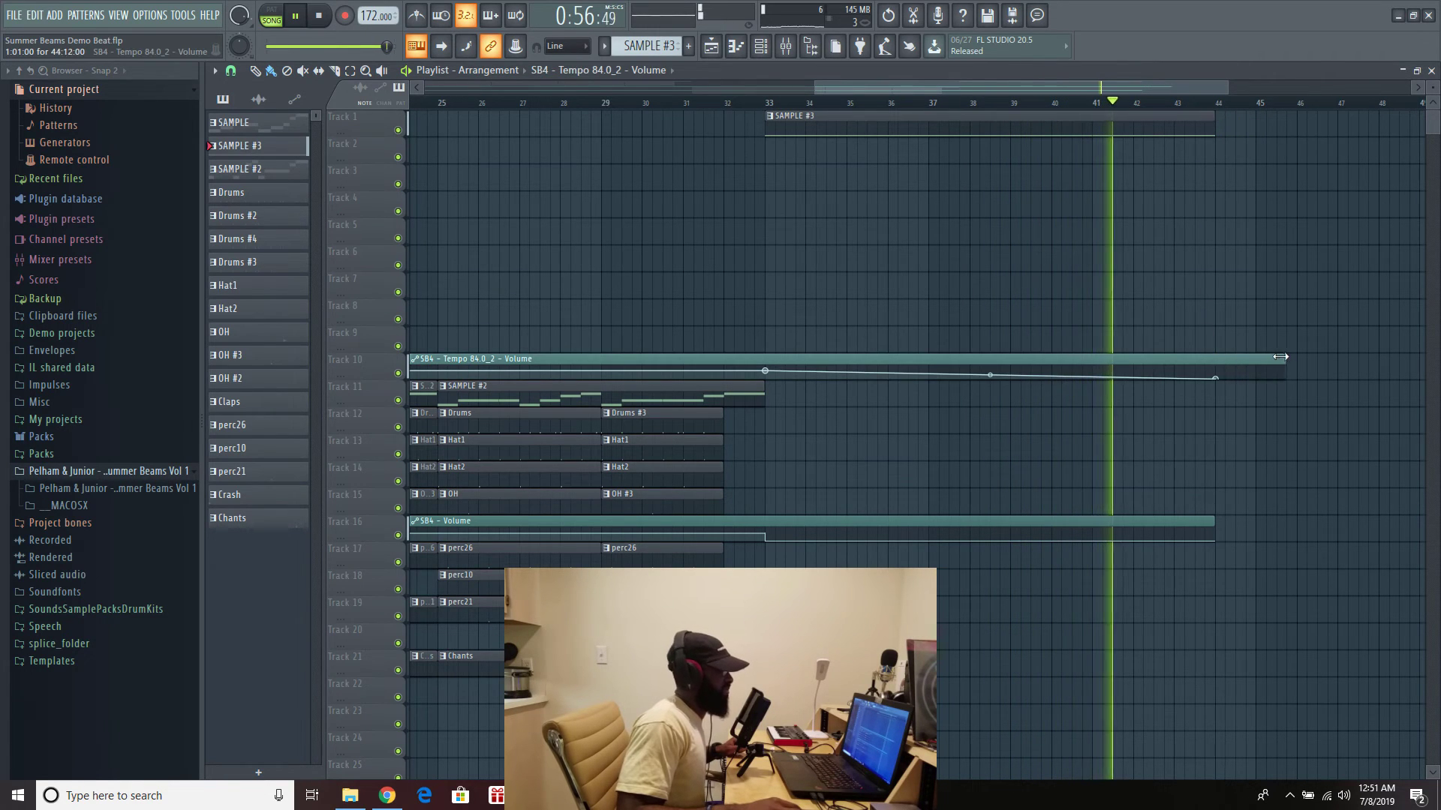
# - Trim Track 10's volume automation clip to end at bar 44 with SAMPLE #3, then stop
pyautogui.moveTo(1213, 353); pyautogui.dragTo(1316, 353)
pyautogui.moveTo(1034, 87); pyautogui.dragTo(1079, 108)
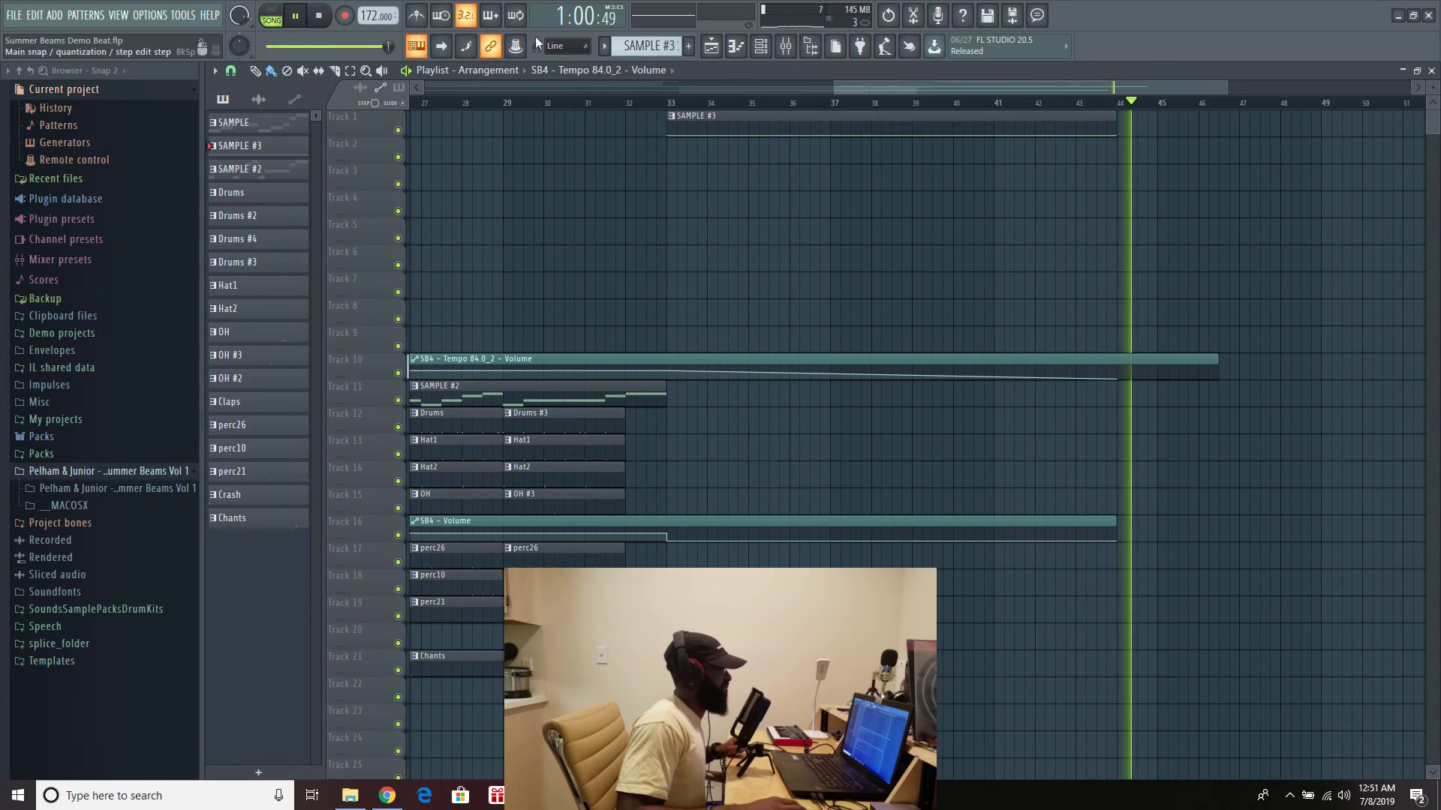
pyautogui.click(297, 16)
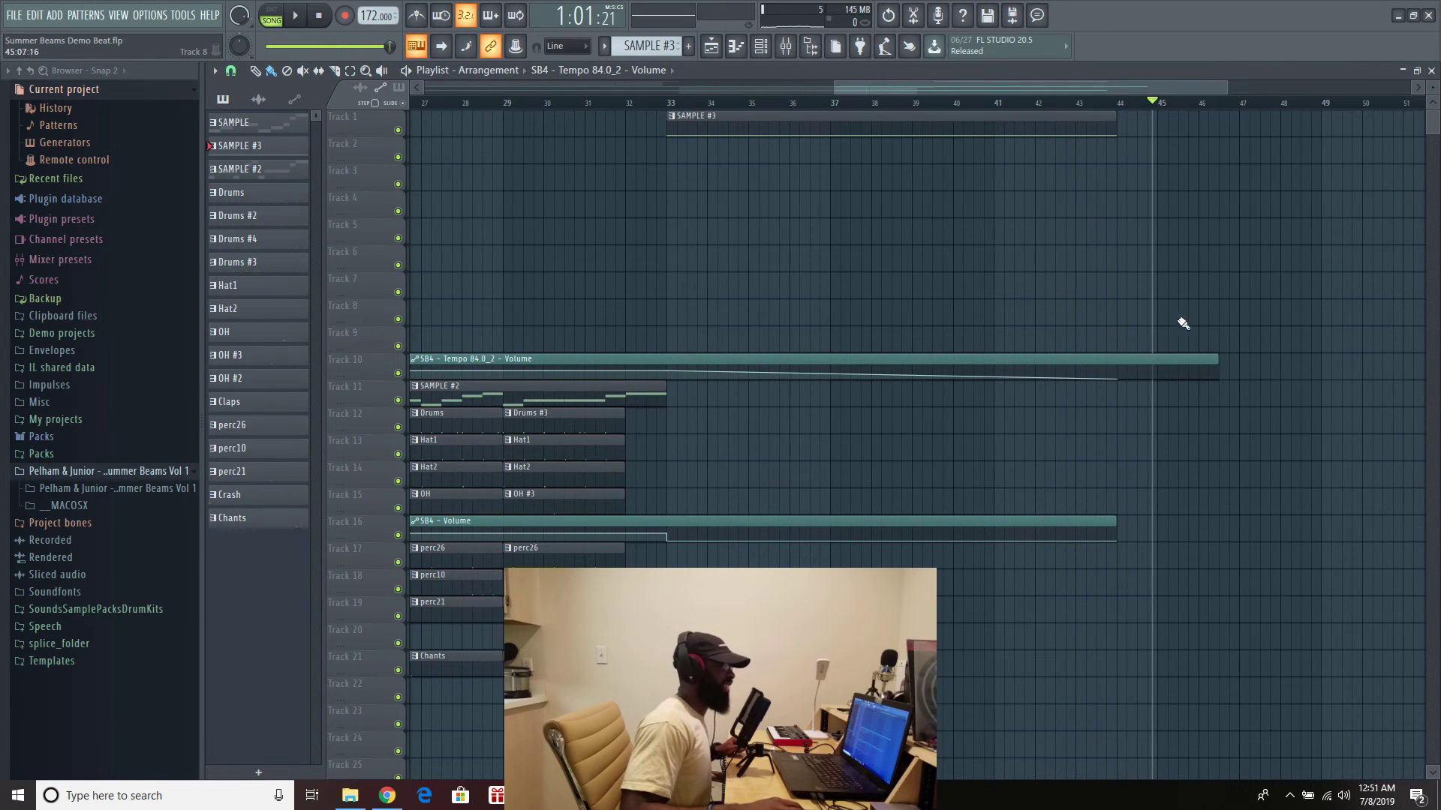
pyautogui.moveTo(1217, 361); pyautogui.dragTo(1118, 363)
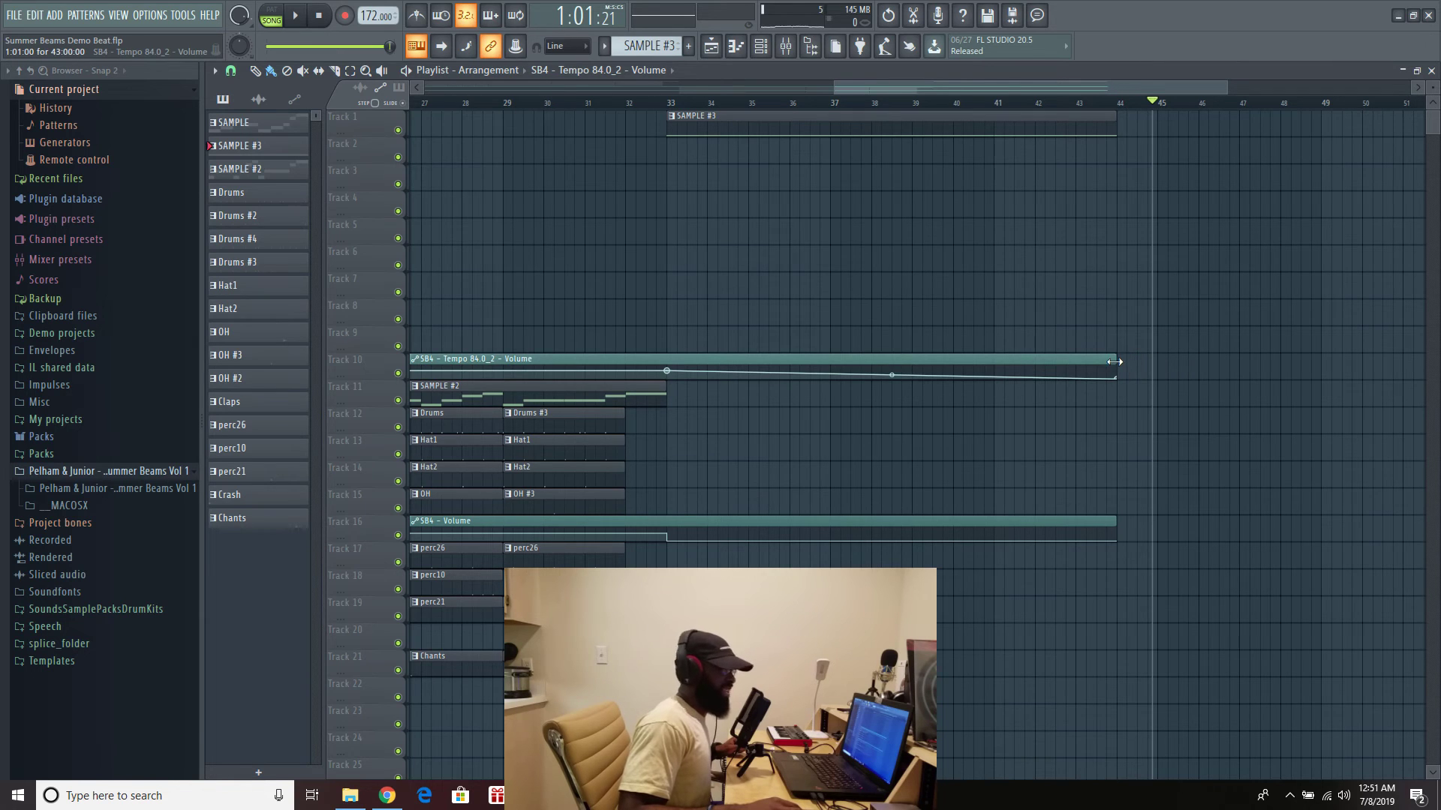
pyautogui.moveTo(882, 96); pyautogui.dragTo(300, 79)
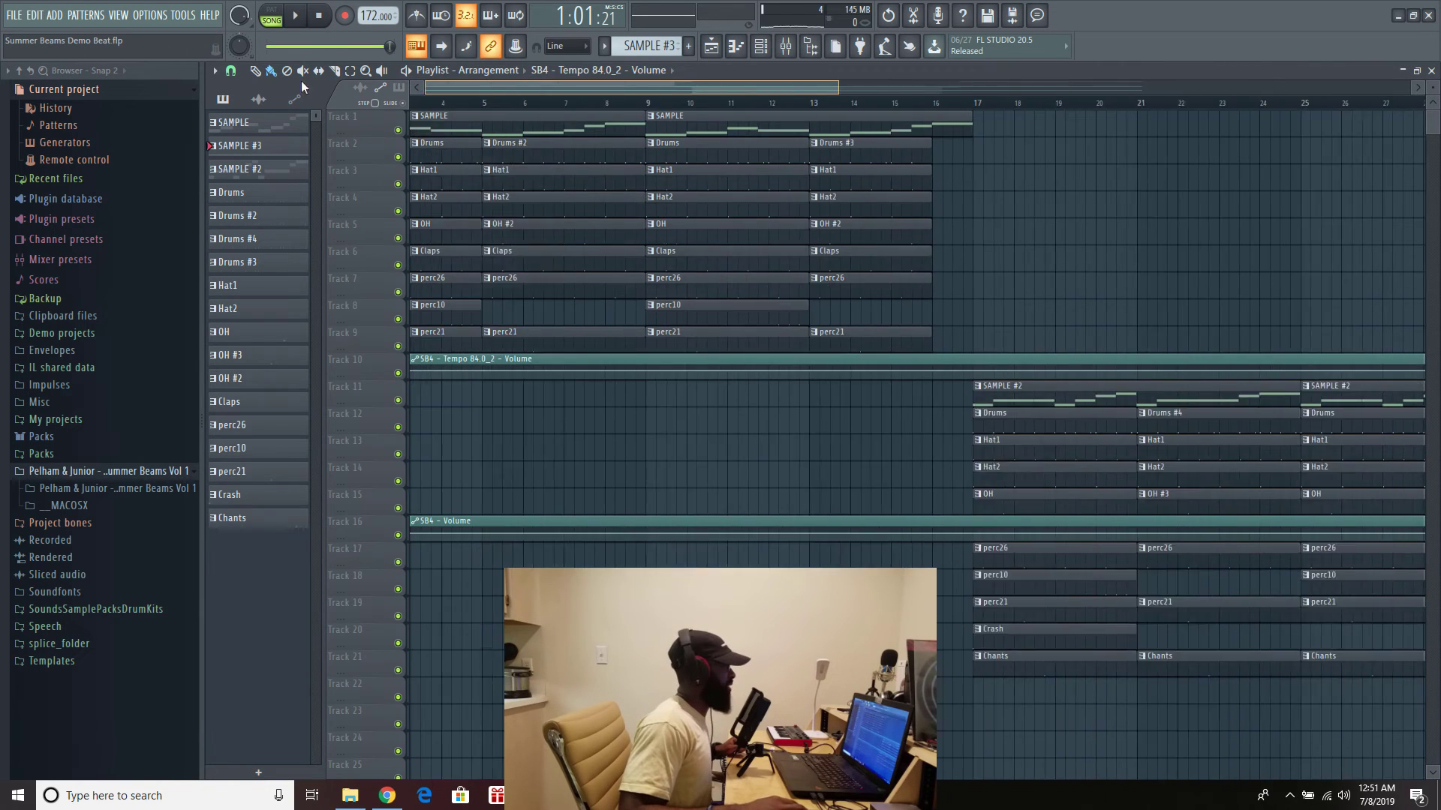
pyautogui.click(321, 16)
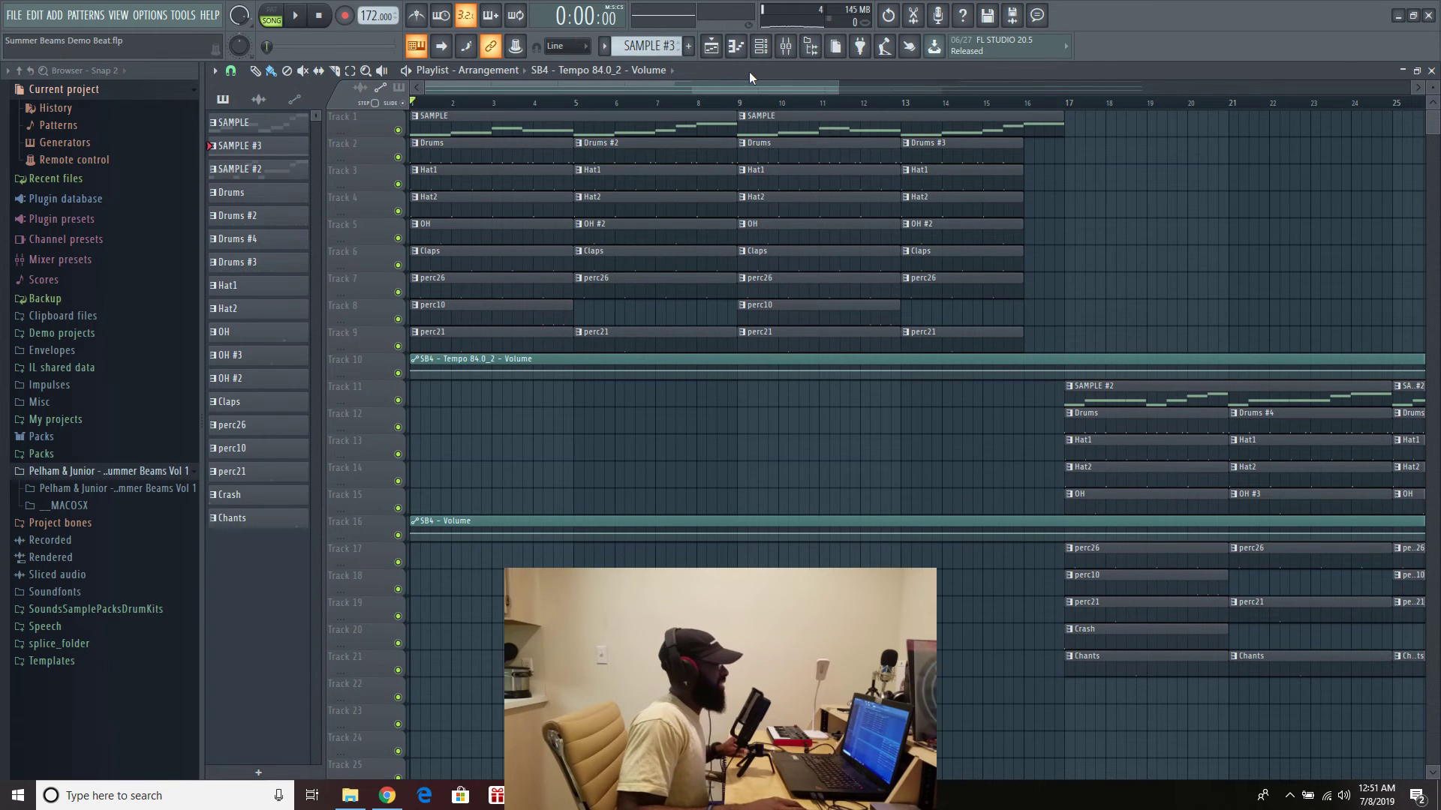
pyautogui.moveTo(833, 85); pyautogui.dragTo(1009, 86)
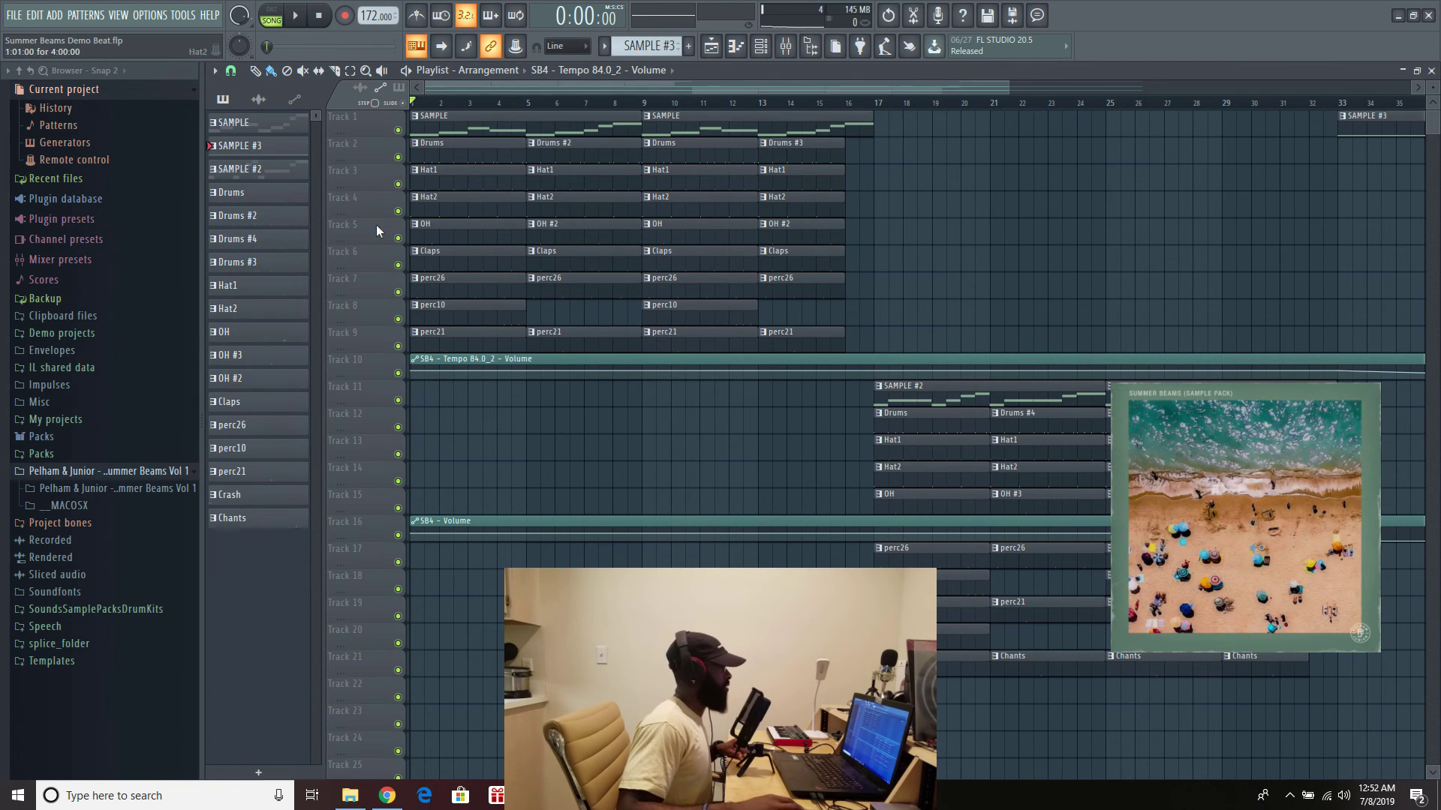
# - Collapse the Summer Beams Vol 1 browser folder and zoom the Playlist out over the arrangement
pyautogui.click(113, 471)
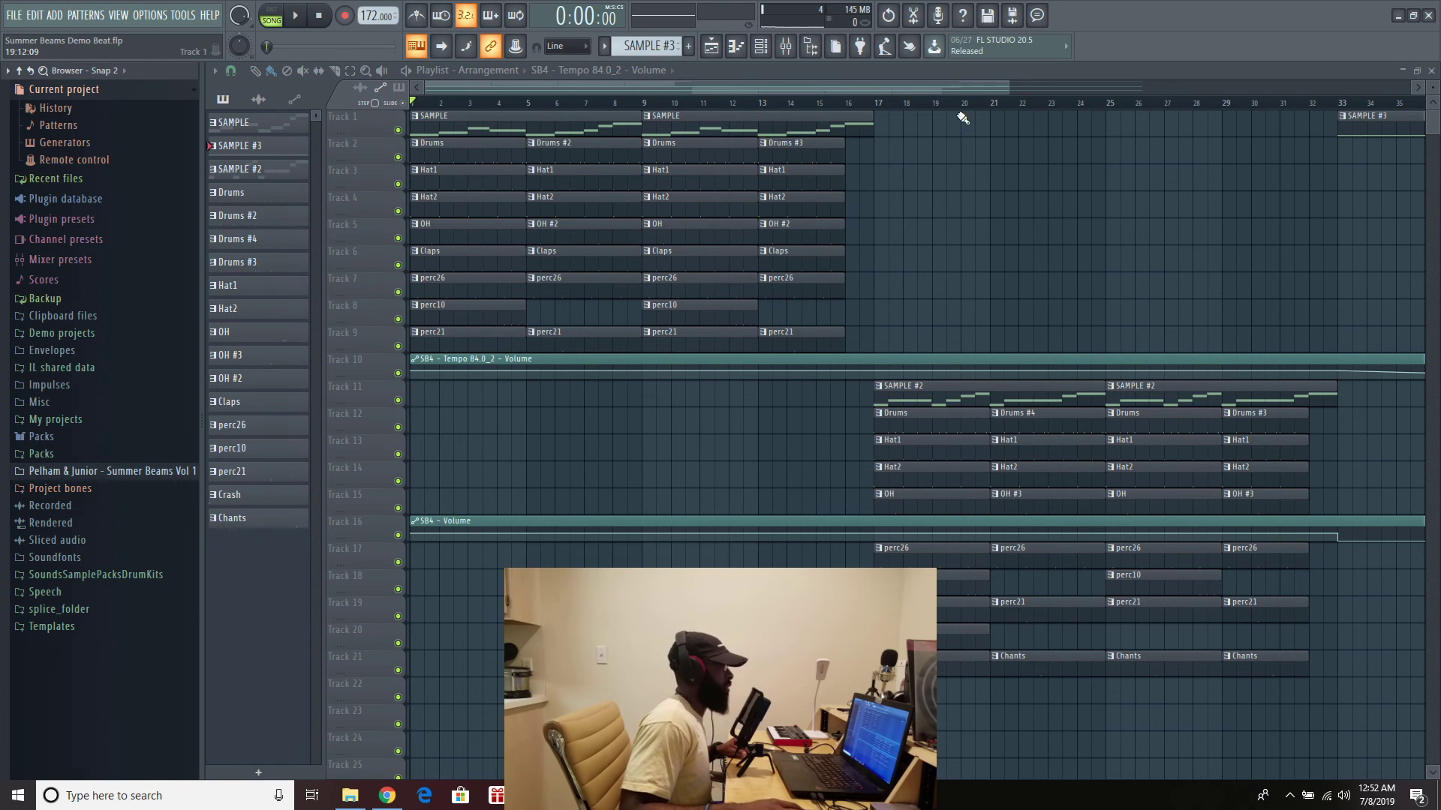
pyautogui.moveTo(1055, 98); pyautogui.dragTo(1339, 129)
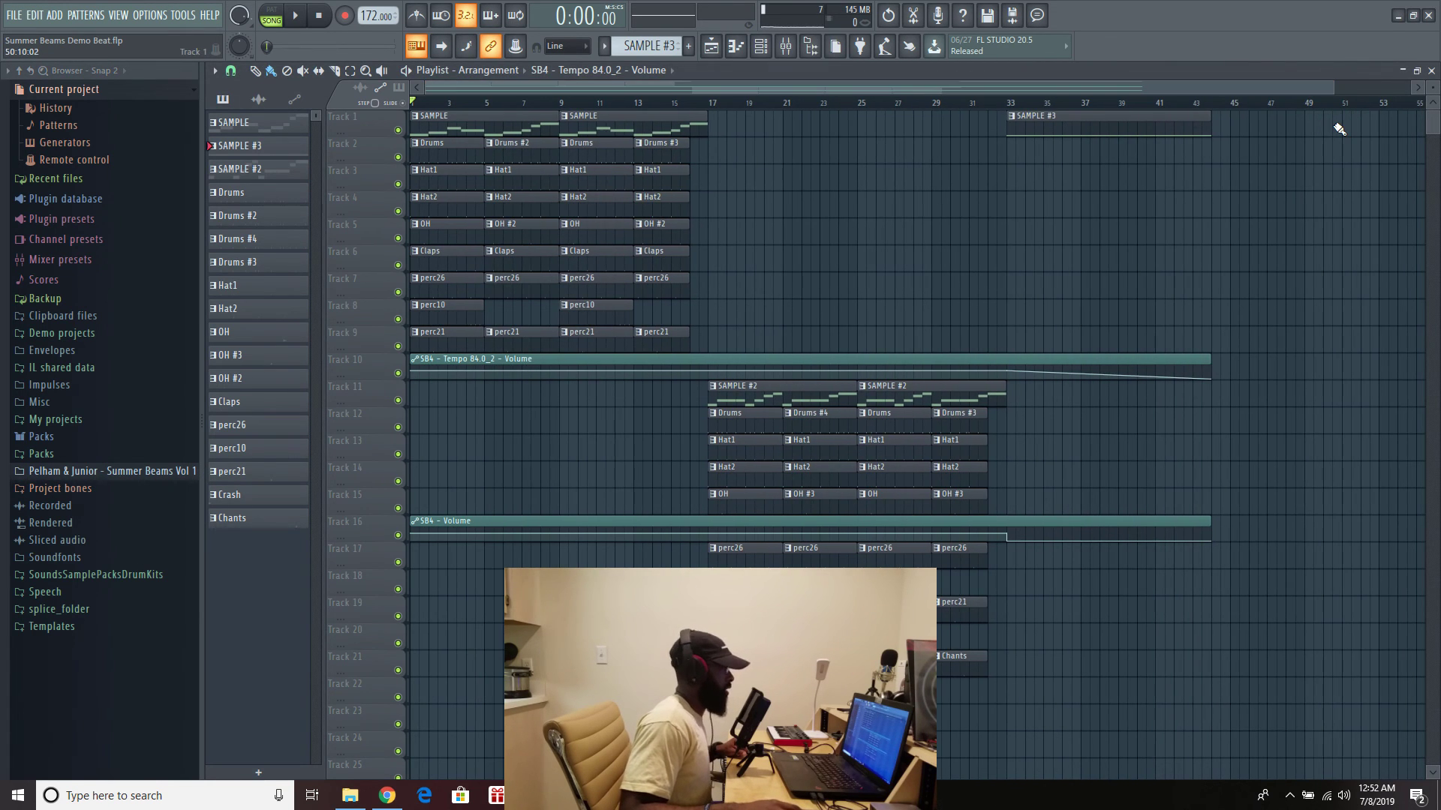